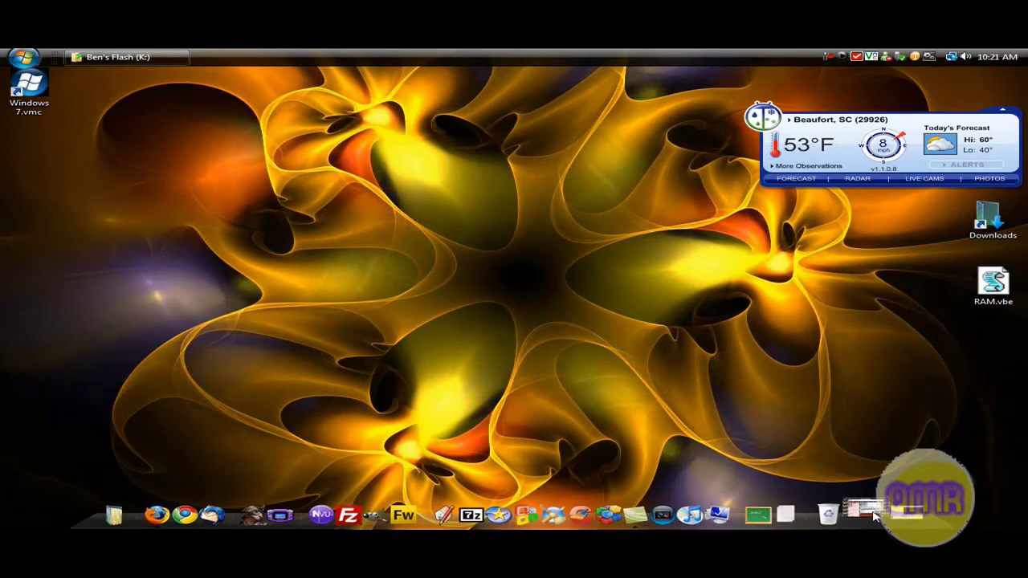
- Bring up the YouTube channel page in Firefox, look at it, and minimize the browser to return to the desktop
{"action": "left_click", "coordinate": [161, 514]}
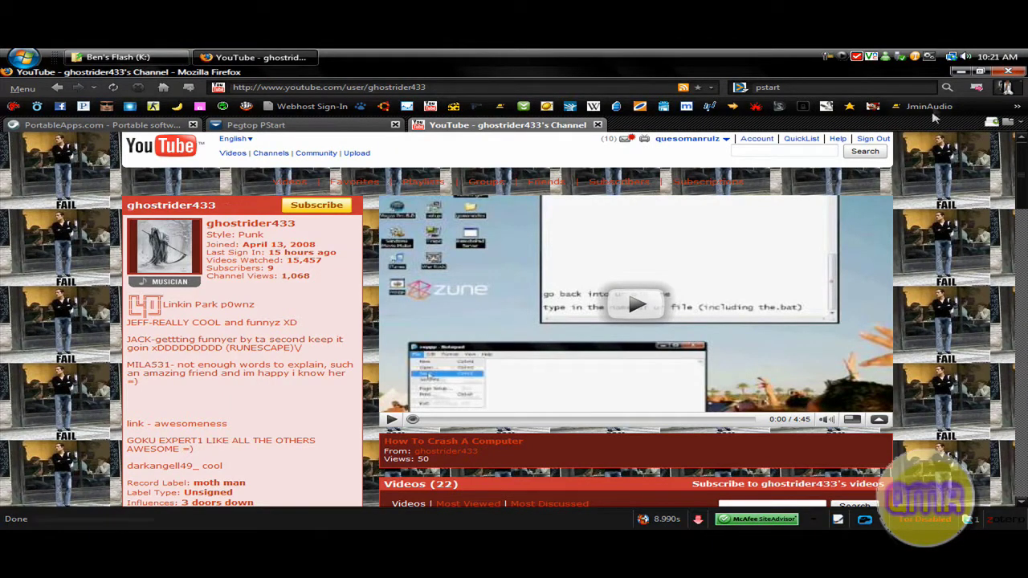
{"action": "left_click", "coordinate": [959, 73]}
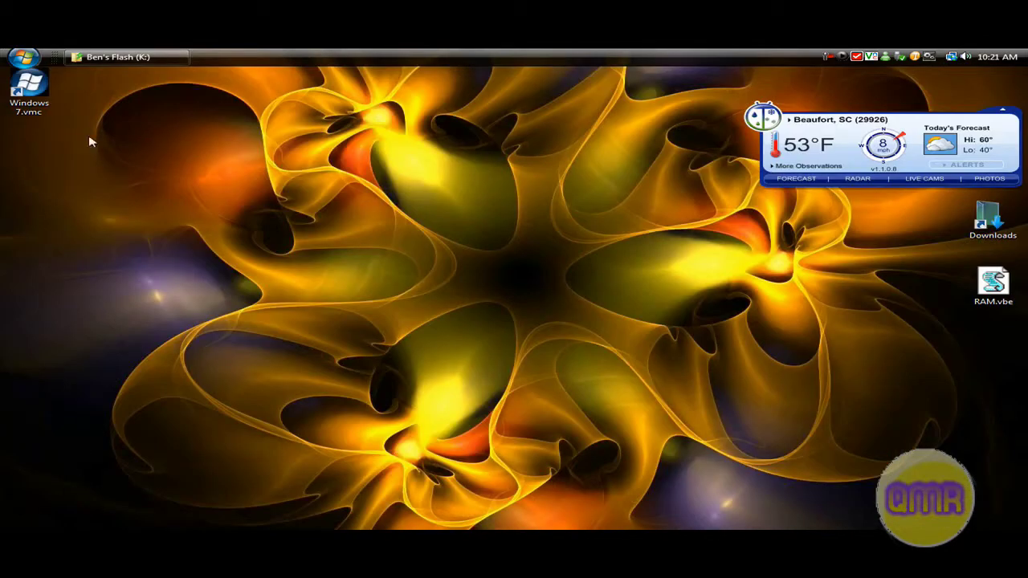
{"action": "left_click_drag", "start_coordinate": [85, 83], "coordinate": [166, 129]}
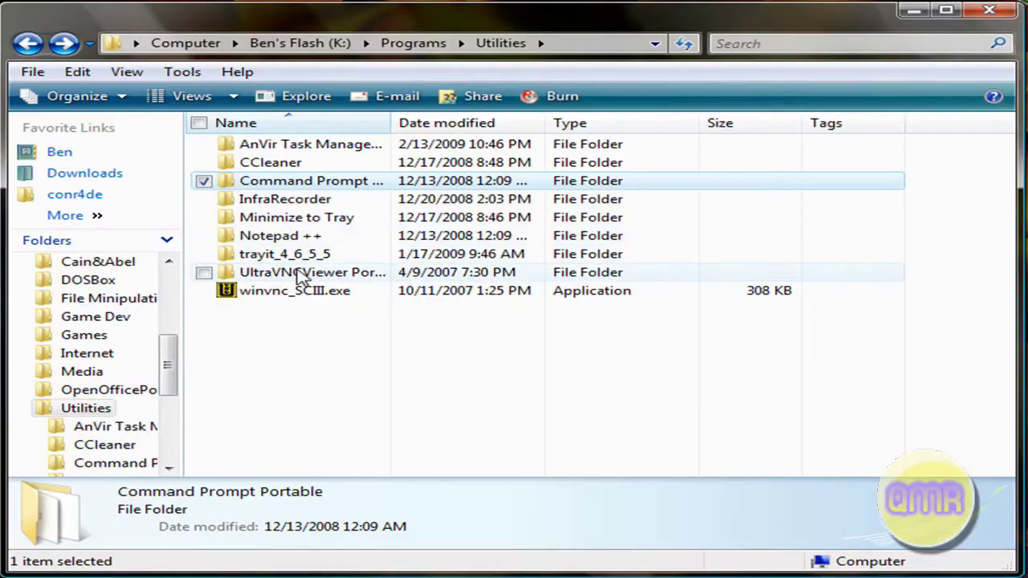
- Open the UltraVNCViewer Portable folder, widen its Name column, and run UltraVNCViewerPortable.exe to view the connection dialog, closing it without connecting
{"action": "double_click", "coordinate": [301, 273]}
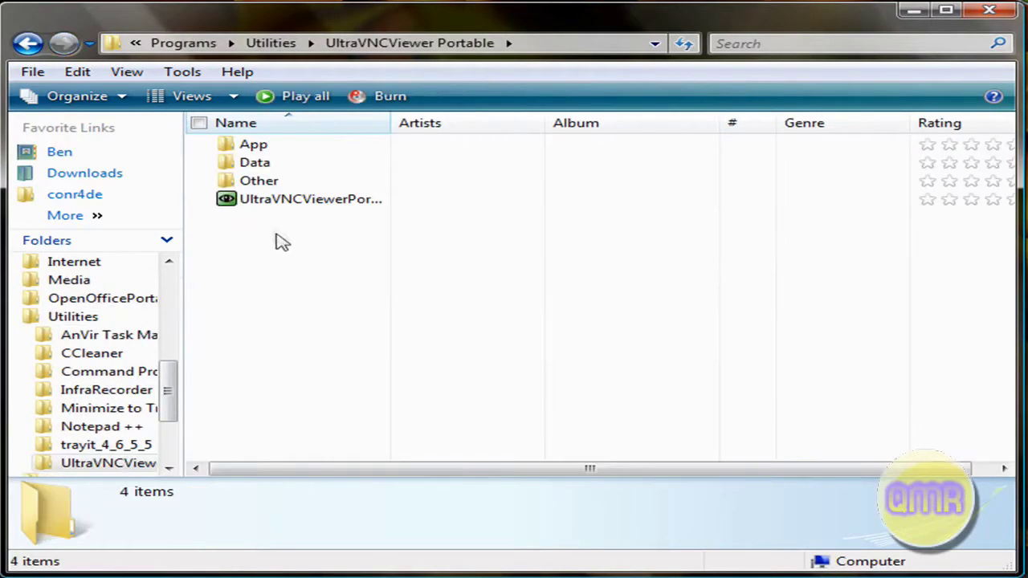
{"action": "left_click_drag", "start_coordinate": [389, 123], "coordinate": [479, 124]}
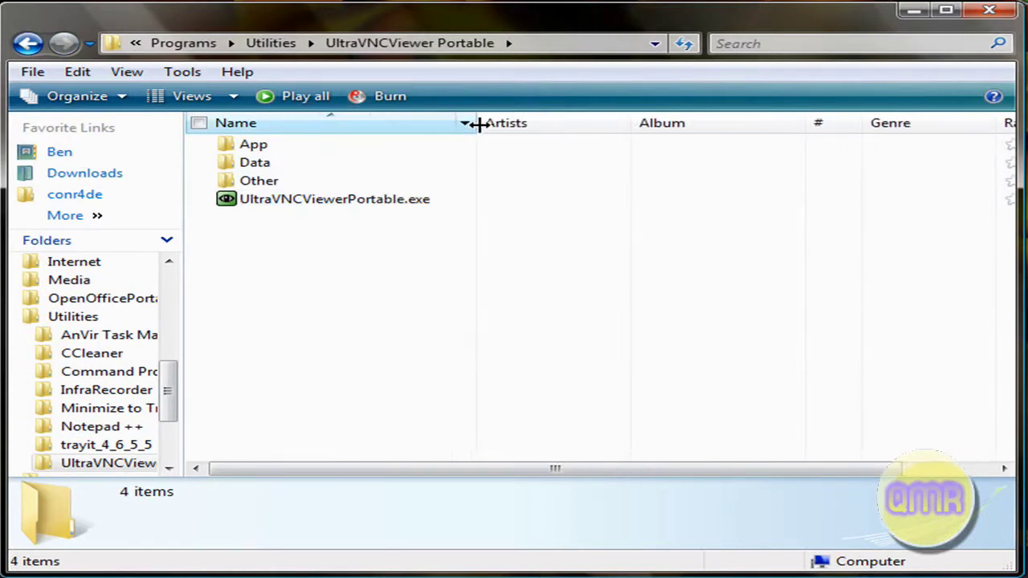
{"action": "double_click", "coordinate": [310, 207]}
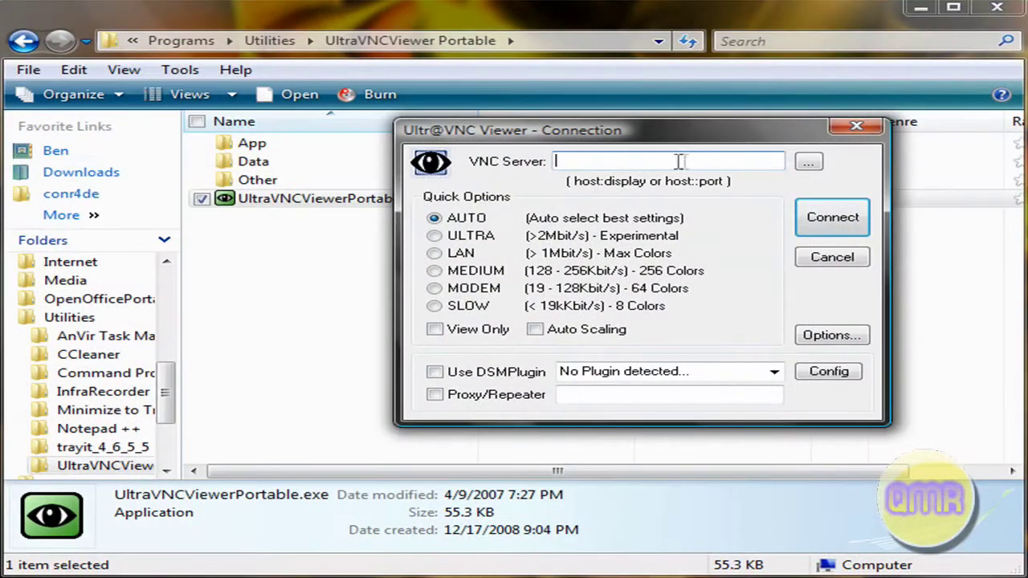
{"action": "left_click", "coordinate": [856, 129]}
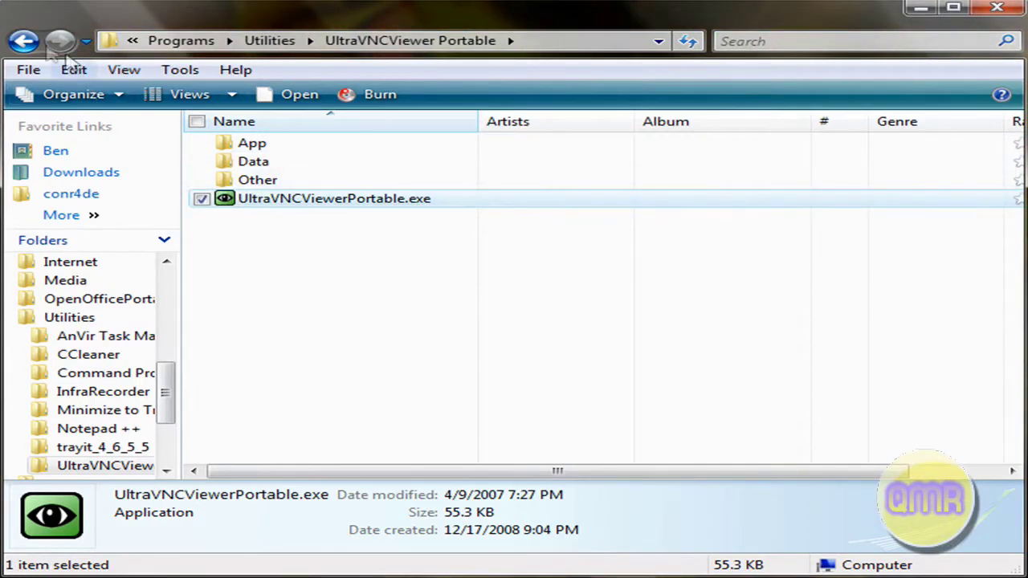
- Browse the flash drive's Programs folder, looking into the Utilities, Virus Protection and Web Design subfolders
{"action": "left_click", "coordinate": [24, 40]}
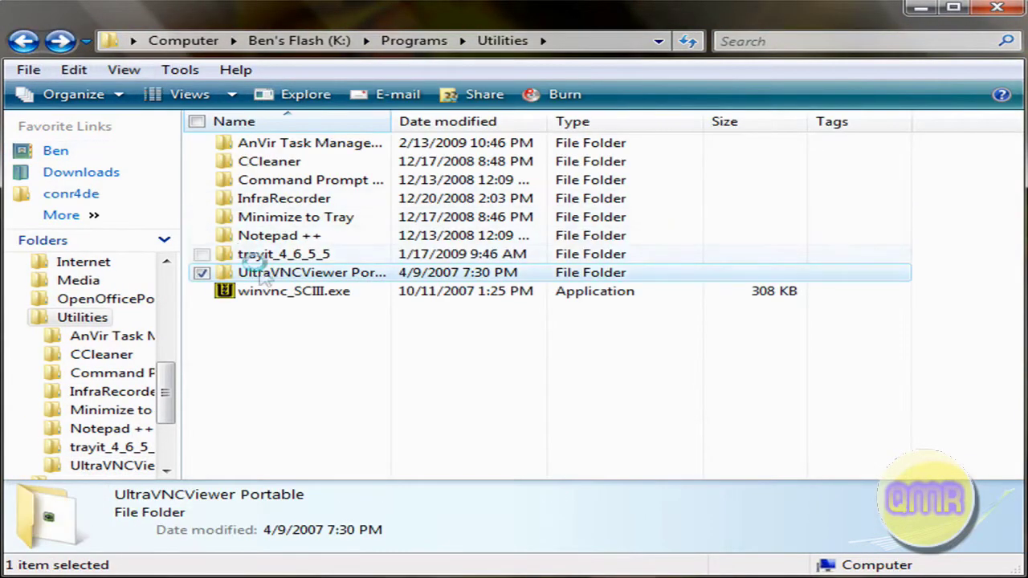
{"action": "left_click", "coordinate": [24, 40]}
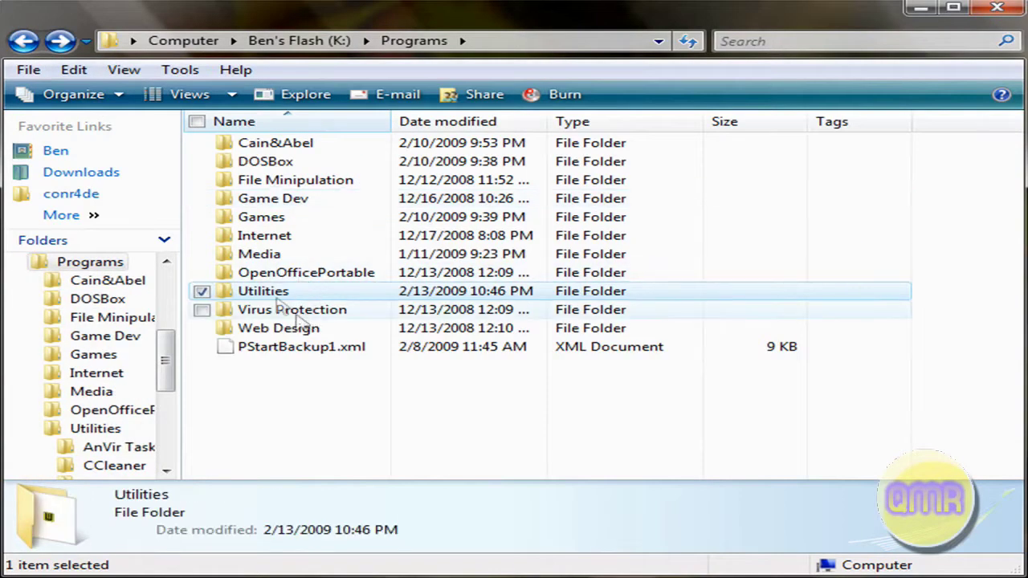
{"action": "double_click", "coordinate": [269, 291]}
{"action": "left_click", "coordinate": [31, 40]}
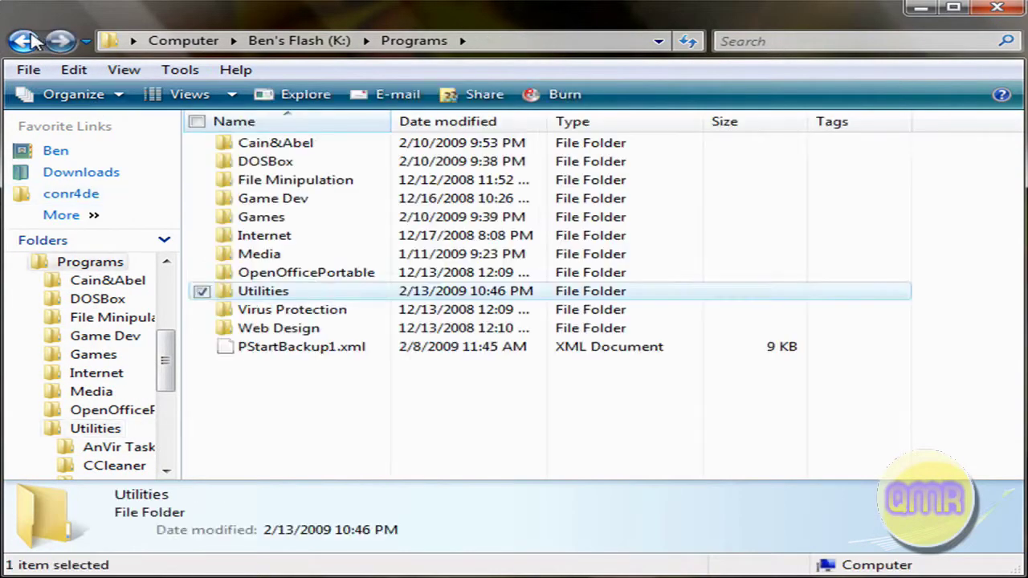
{"action": "double_click", "coordinate": [268, 310]}
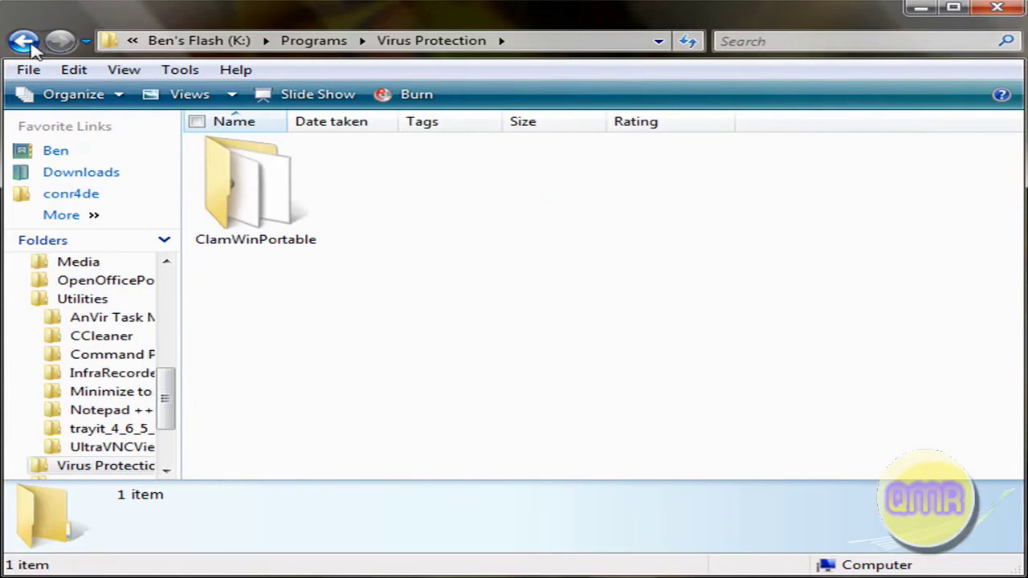
{"action": "left_click", "coordinate": [24, 40]}
{"action": "double_click", "coordinate": [253, 329]}
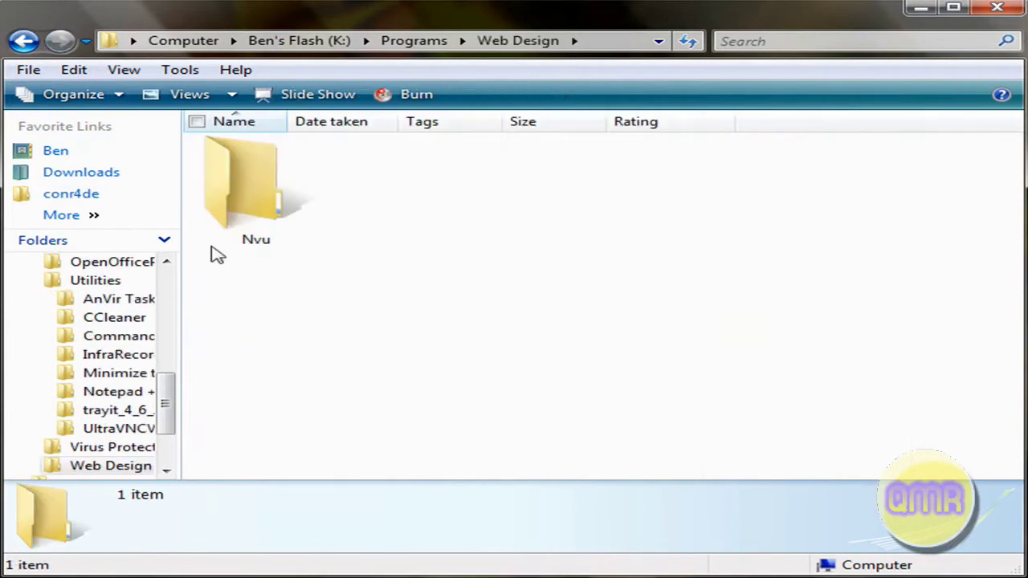
{"action": "left_click", "coordinate": [24, 40]}
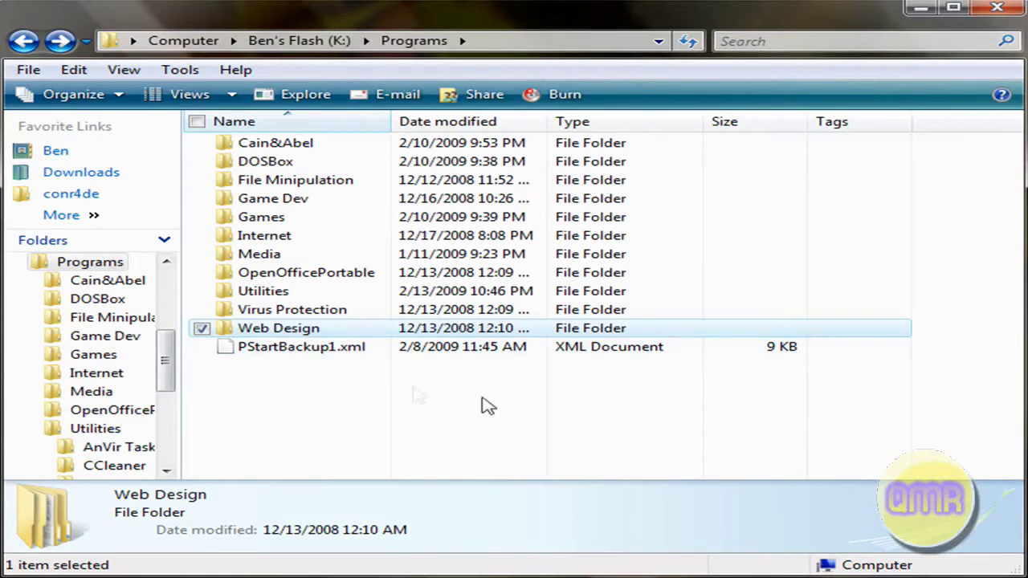
{"action": "left_click", "coordinate": [336, 399]}
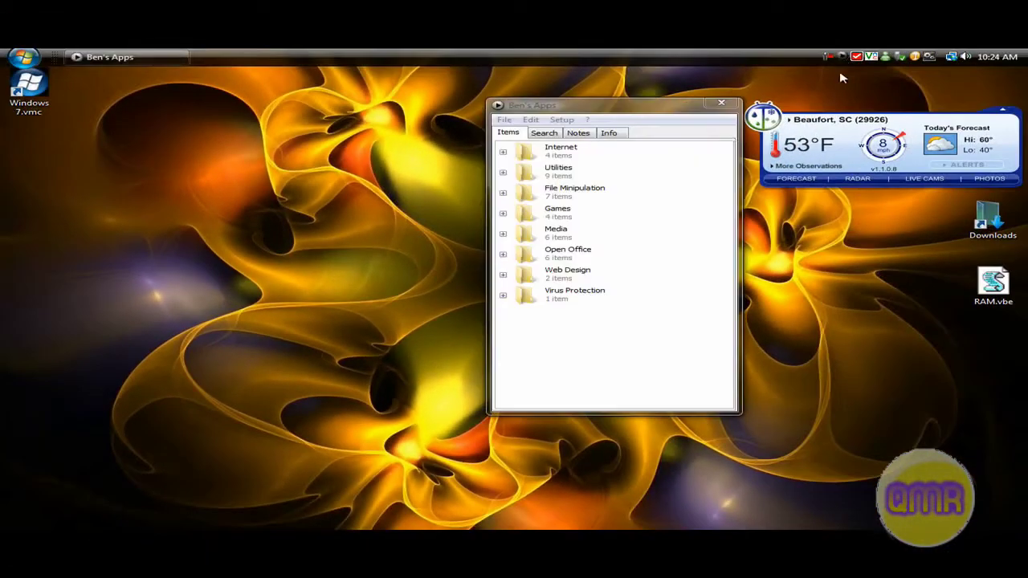
- Move the Ben's Apps launcher across the desktop and look through the programs in its Internet group, leaving the group collapsed
{"action": "left_click_drag", "start_coordinate": [625, 110], "coordinate": [480, 116]}
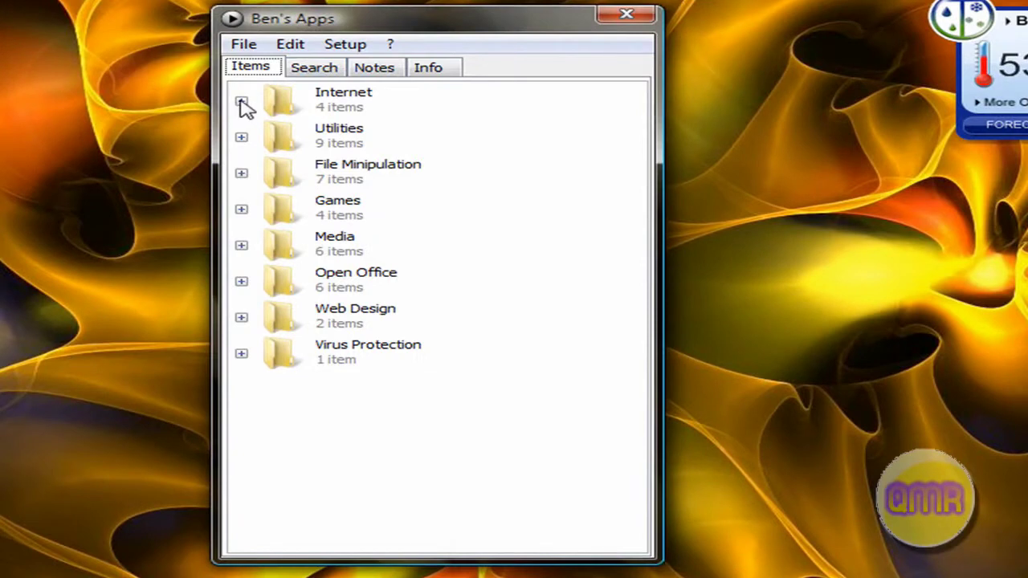
{"action": "left_click", "coordinate": [241, 101]}
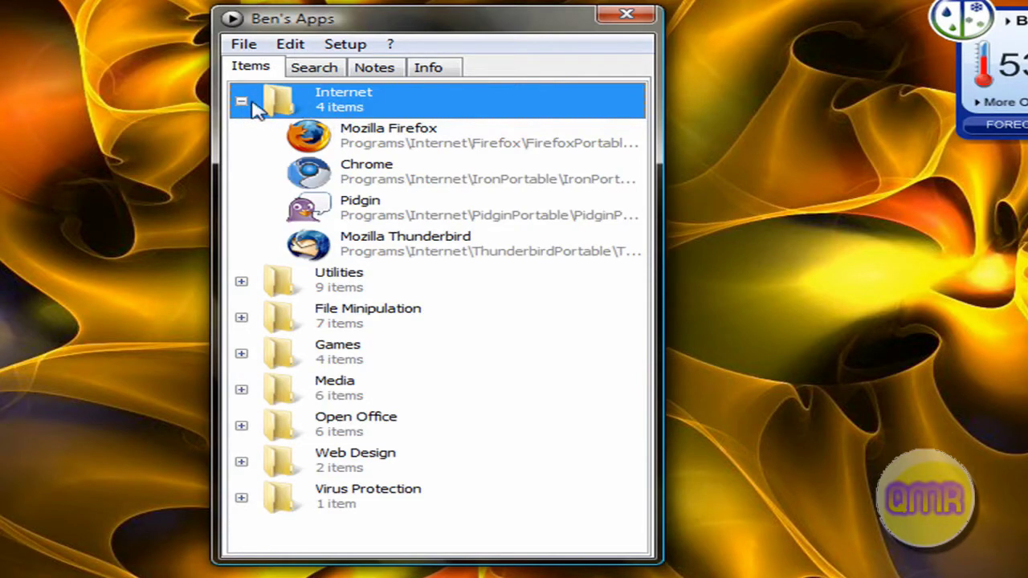
{"action": "left_click", "coordinate": [242, 102]}
{"action": "left_click", "coordinate": [241, 102]}
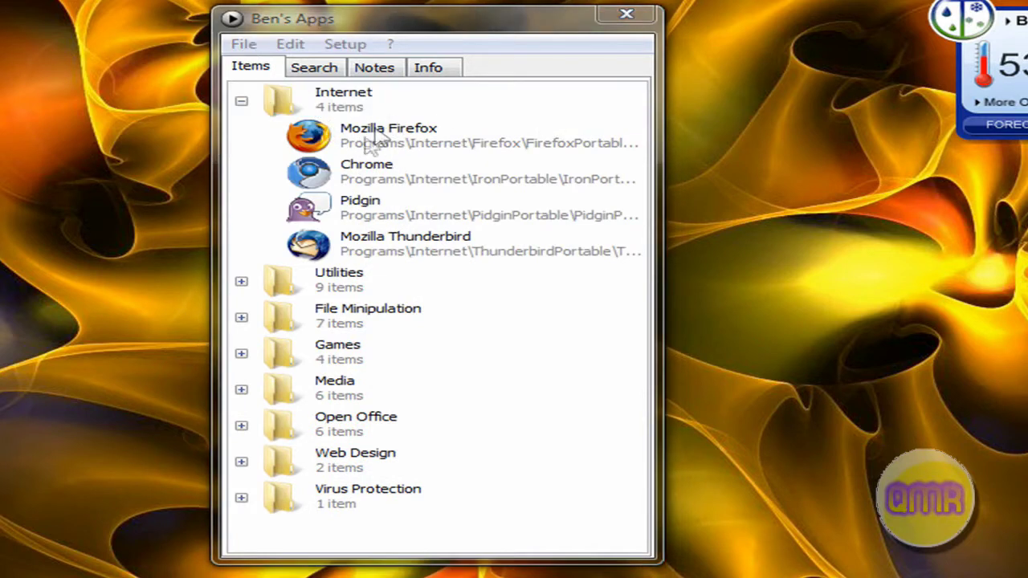
{"action": "left_click", "coordinate": [242, 101]}
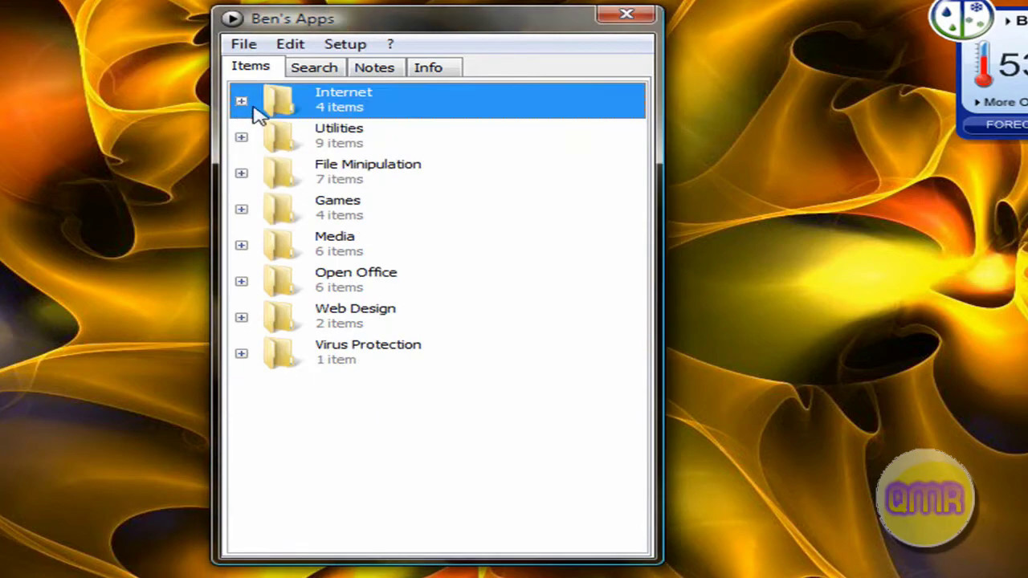
- Examine the file properties of the Mozilla Firefox entry in the Internet group, closing them unchanged and collapsing the group
{"action": "left_click", "coordinate": [242, 102]}
{"action": "right_click", "coordinate": [400, 138]}
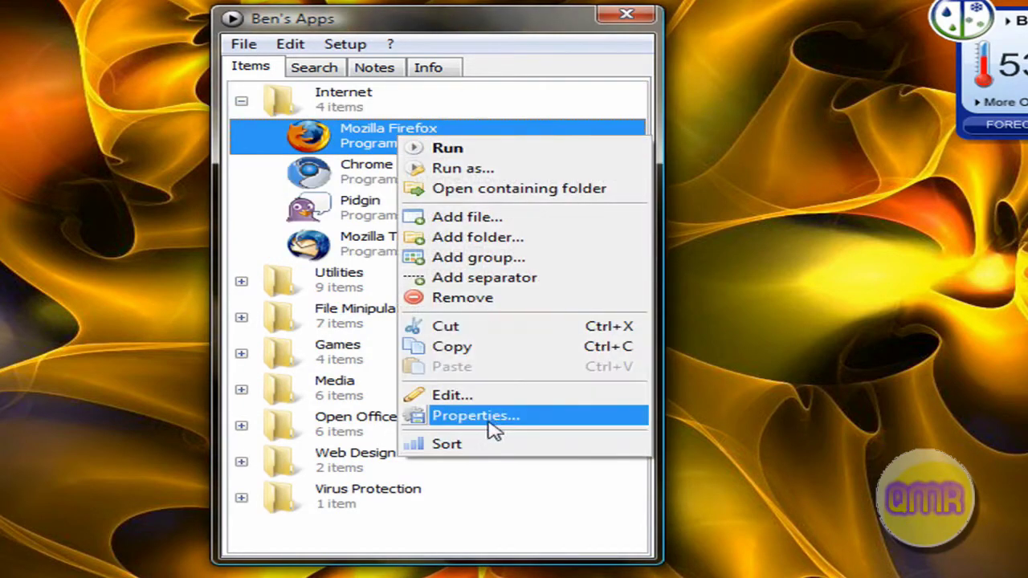
{"action": "left_click", "coordinate": [474, 398]}
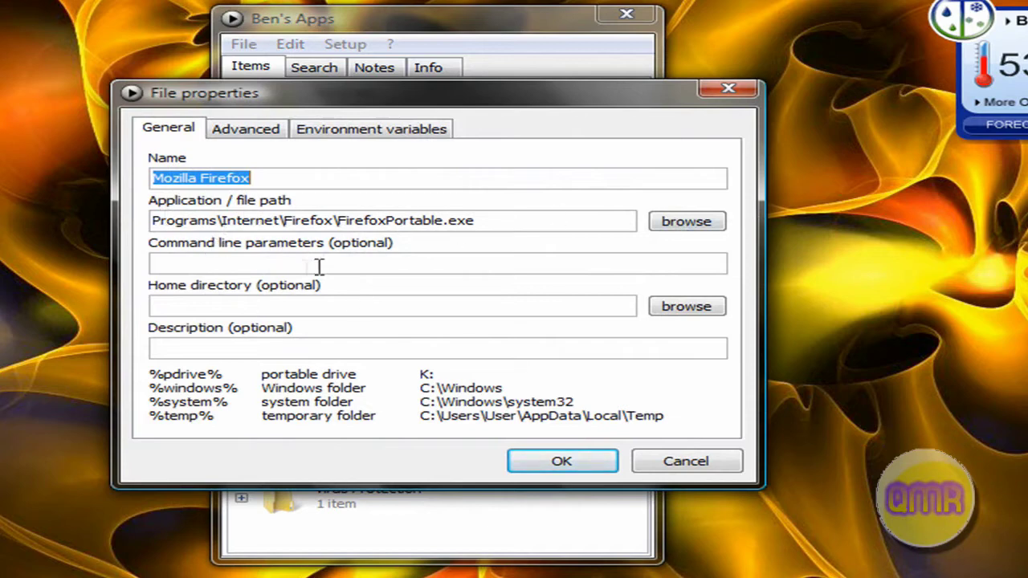
{"action": "left_click", "coordinate": [719, 93]}
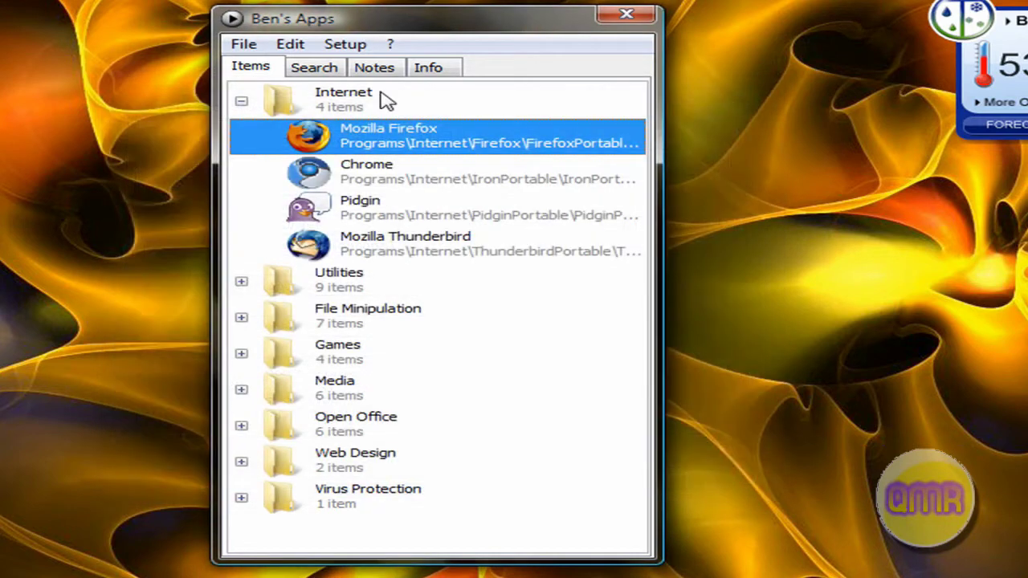
{"action": "left_click", "coordinate": [241, 102]}
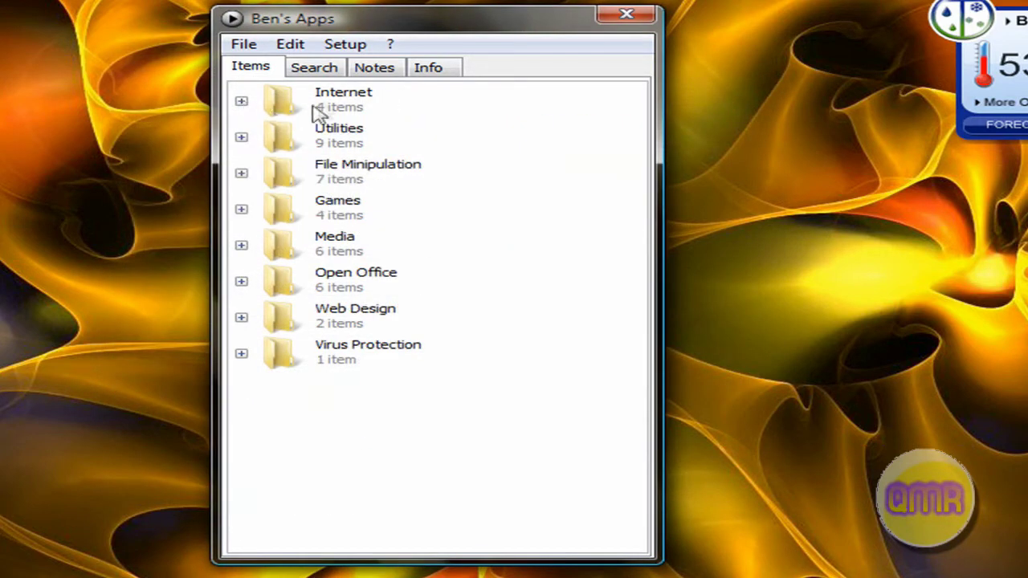
- View the launcher's search and notes pages, including the properties form for a new note, without creating a note
{"action": "left_click", "coordinate": [333, 74]}
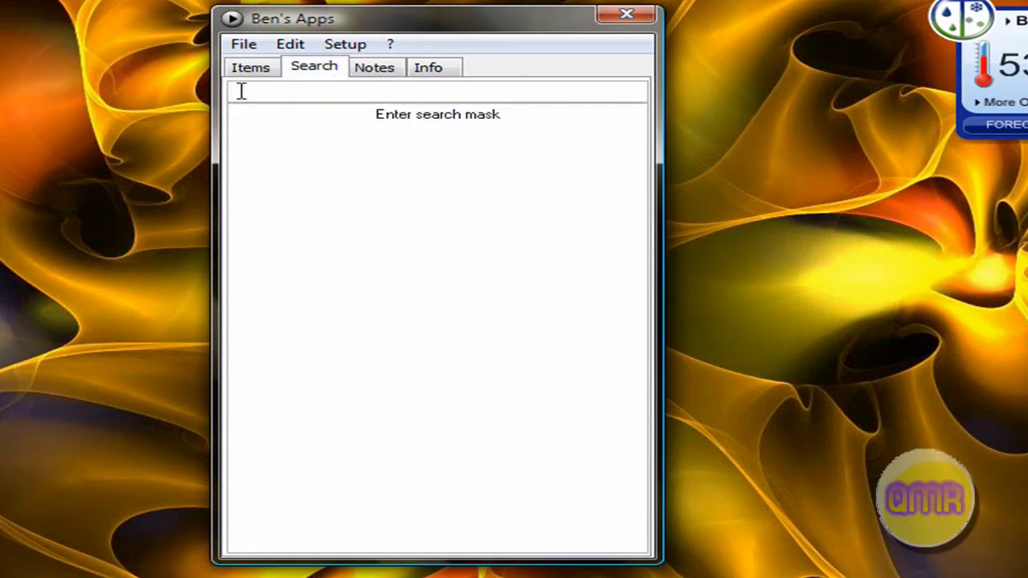
{"action": "left_click", "coordinate": [235, 74]}
{"action": "left_click", "coordinate": [365, 69]}
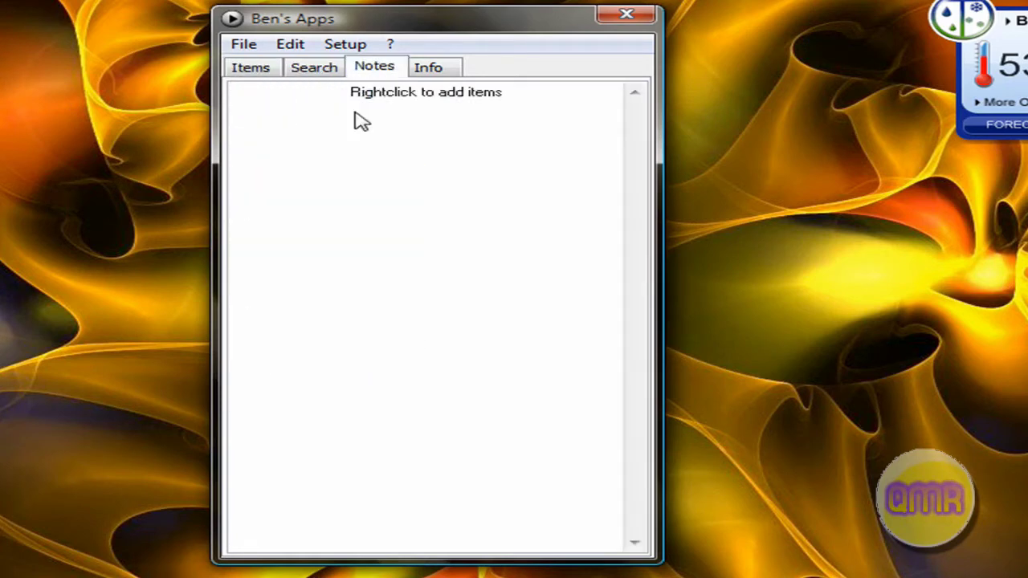
{"action": "right_click", "coordinate": [389, 130]}
{"action": "left_click", "coordinate": [394, 140]}
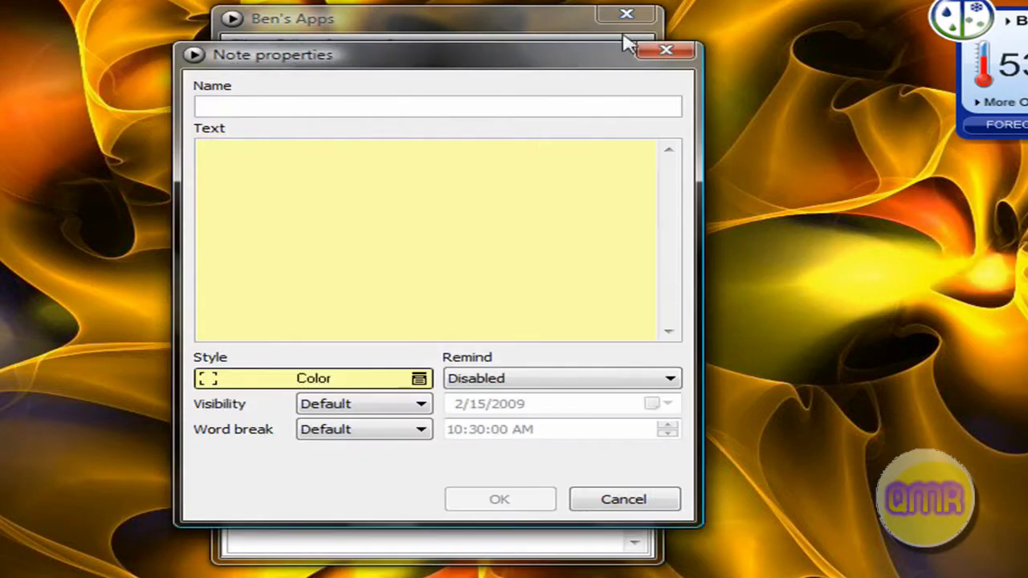
{"action": "left_click", "coordinate": [661, 48]}
- View the drive information and the computer's system information, and close the system report
{"action": "left_click", "coordinate": [434, 70]}
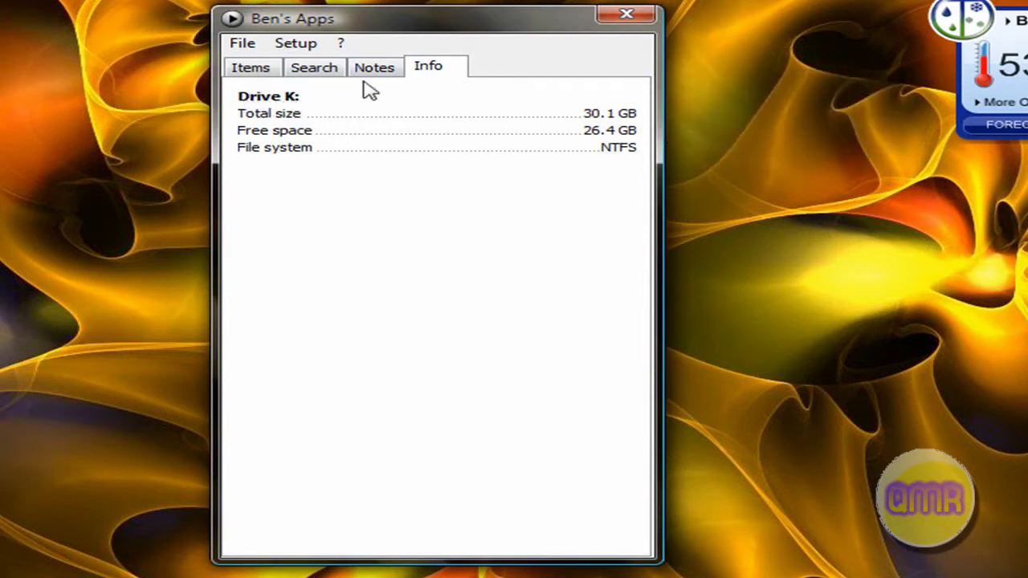
{"action": "left_click", "coordinate": [294, 43]}
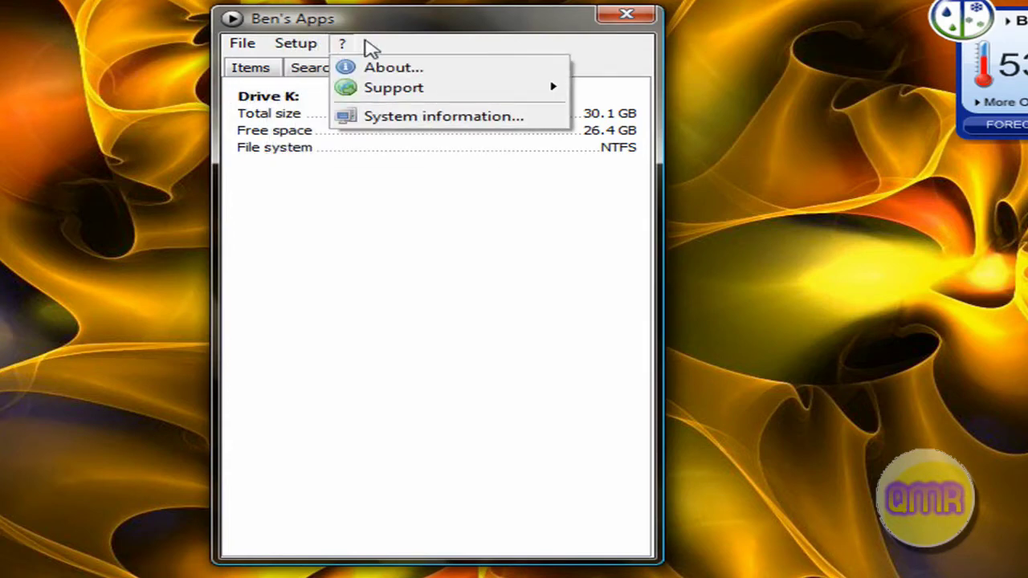
{"action": "left_click", "coordinate": [385, 120]}
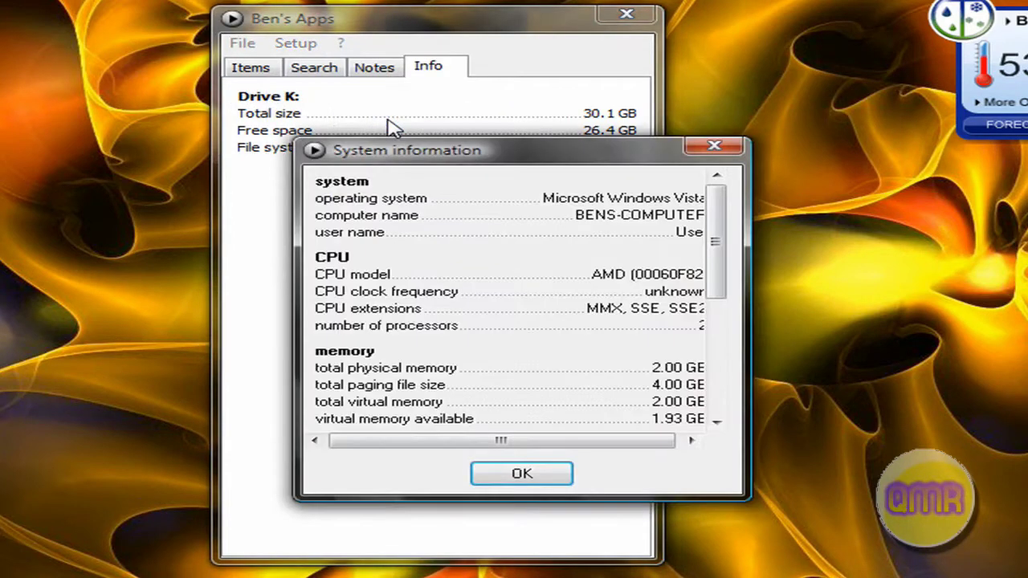
{"action": "left_click_drag", "start_coordinate": [715, 246], "coordinate": [709, 211]}
{"action": "left_click", "coordinate": [714, 145]}
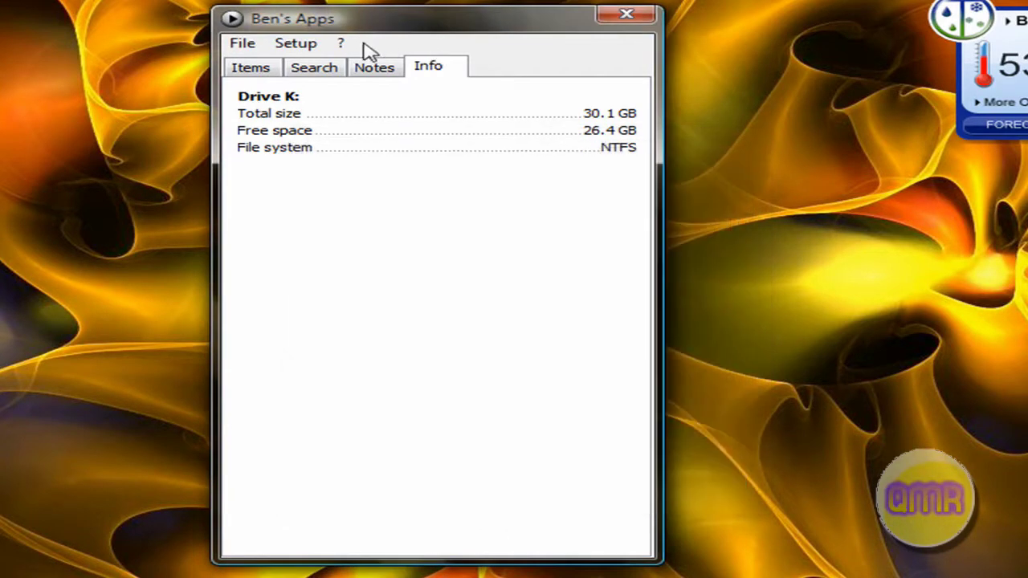
- Review the launcher's General, Tray icon, Items and Search settings, and close the dialog without changing anything
{"action": "left_click", "coordinate": [231, 47]}
{"action": "mouse_move", "coordinate": [287, 50]}
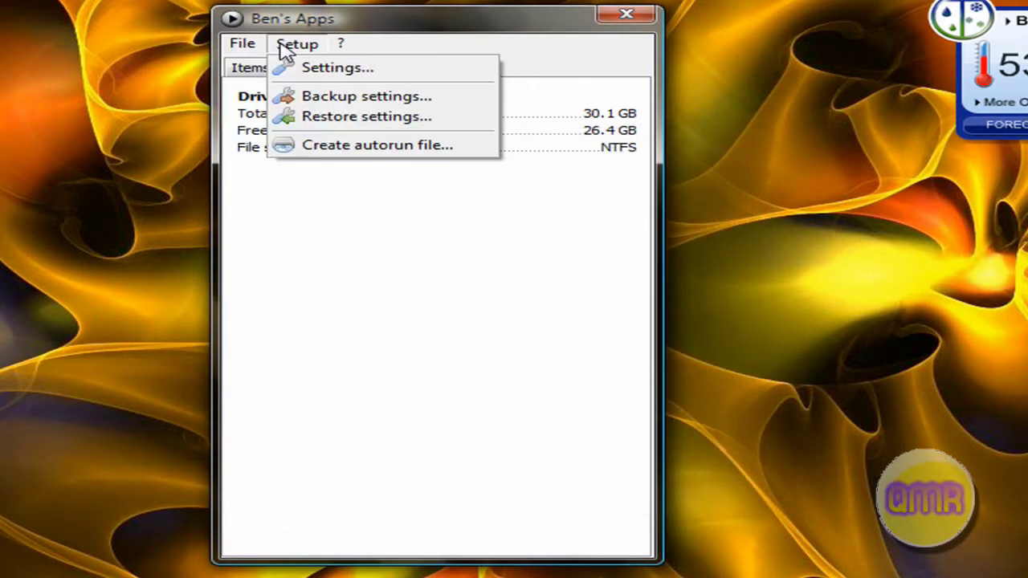
{"action": "left_click", "coordinate": [333, 70]}
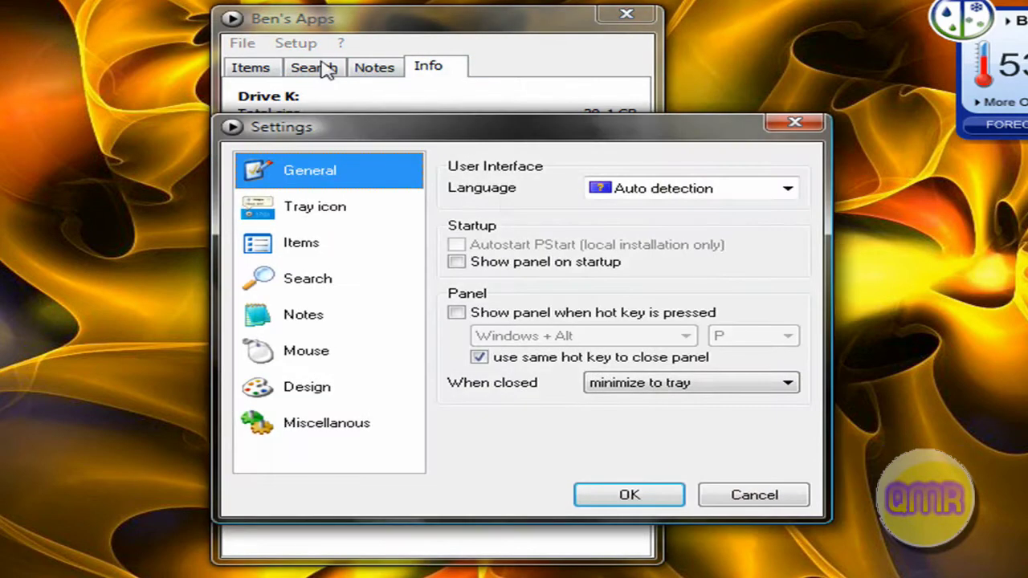
{"action": "left_click", "coordinate": [330, 218]}
{"action": "left_click", "coordinate": [315, 243]}
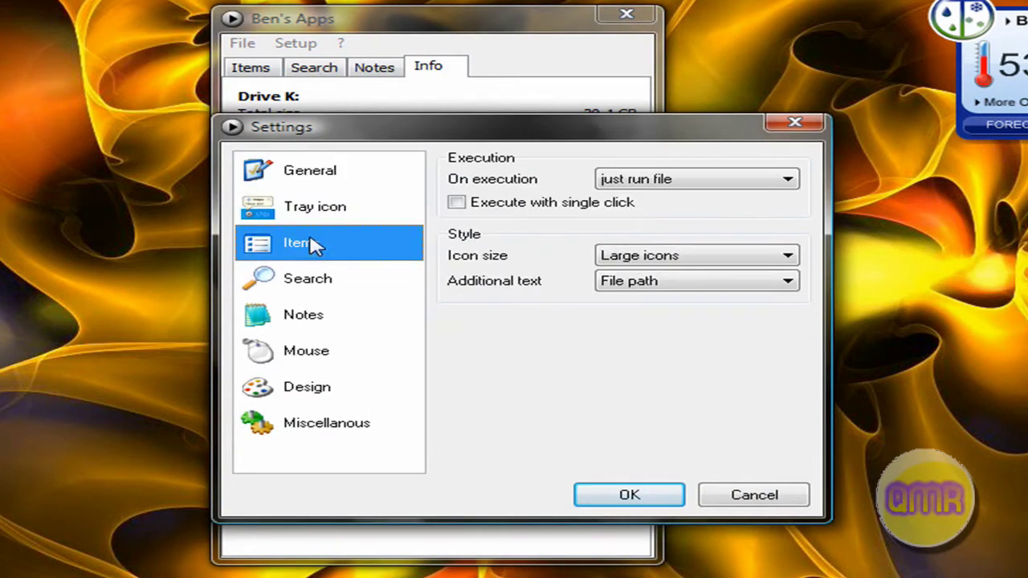
{"action": "left_click", "coordinate": [326, 278]}
{"action": "left_click", "coordinate": [314, 238]}
{"action": "left_click", "coordinate": [317, 210]}
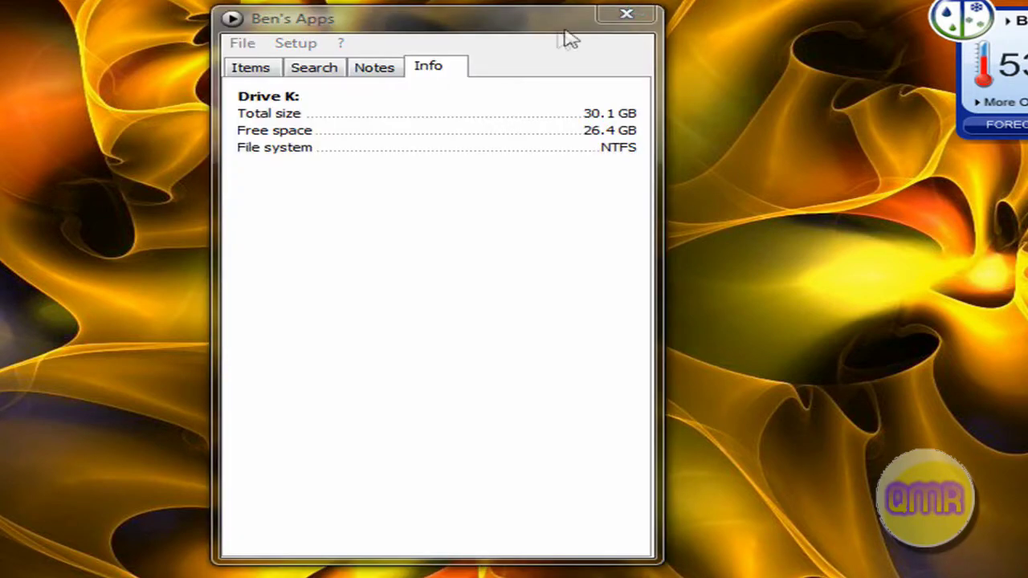
- Check the launcher's setup options for backing up and restoring settings, and return to the list of program groups
{"action": "left_click", "coordinate": [298, 43]}
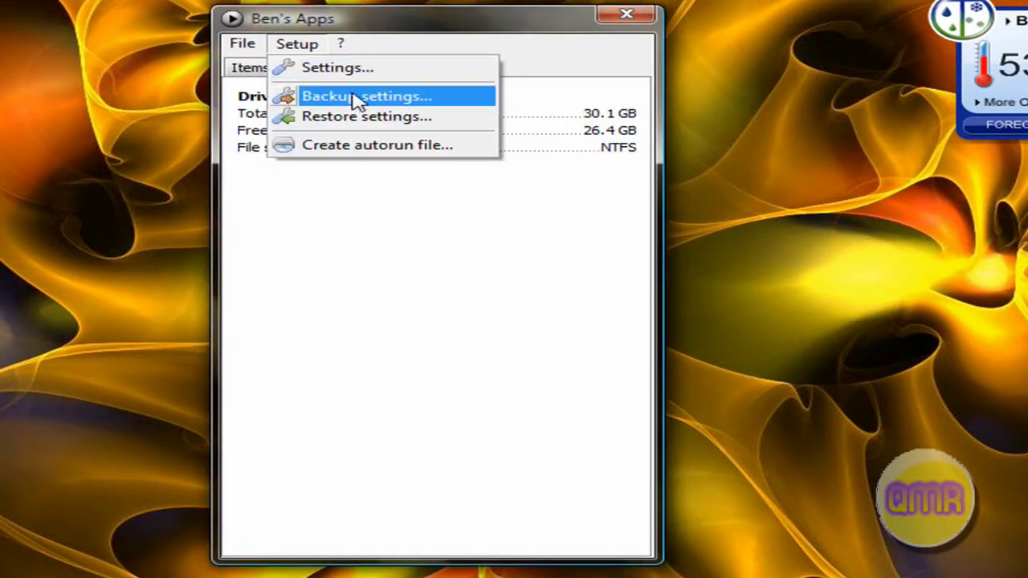
{"action": "left_click", "coordinate": [265, 40]}
{"action": "left_click", "coordinate": [249, 67]}
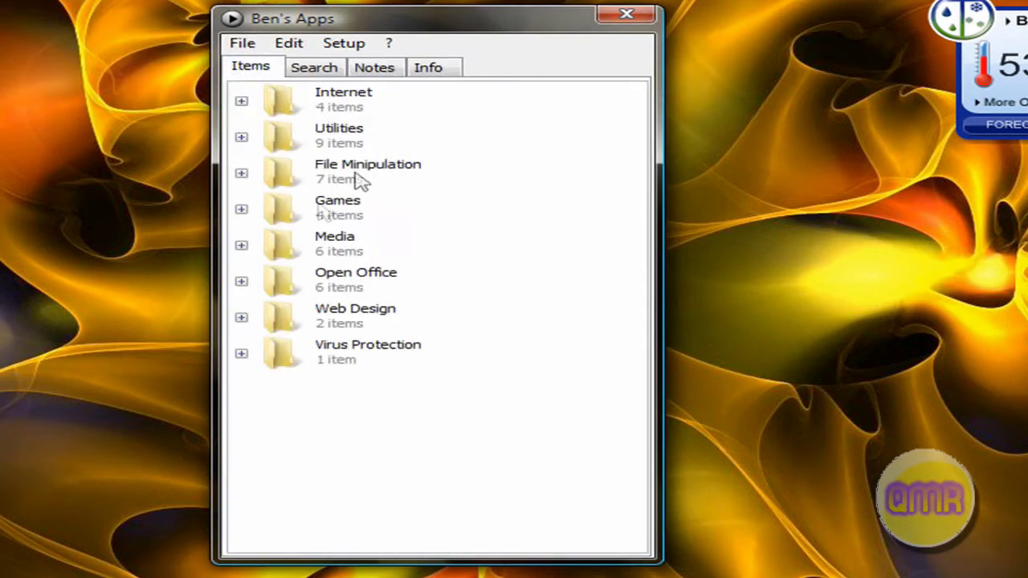
- Check the launcher's setup option for creating an autorun file
{"action": "left_click", "coordinate": [330, 45]}
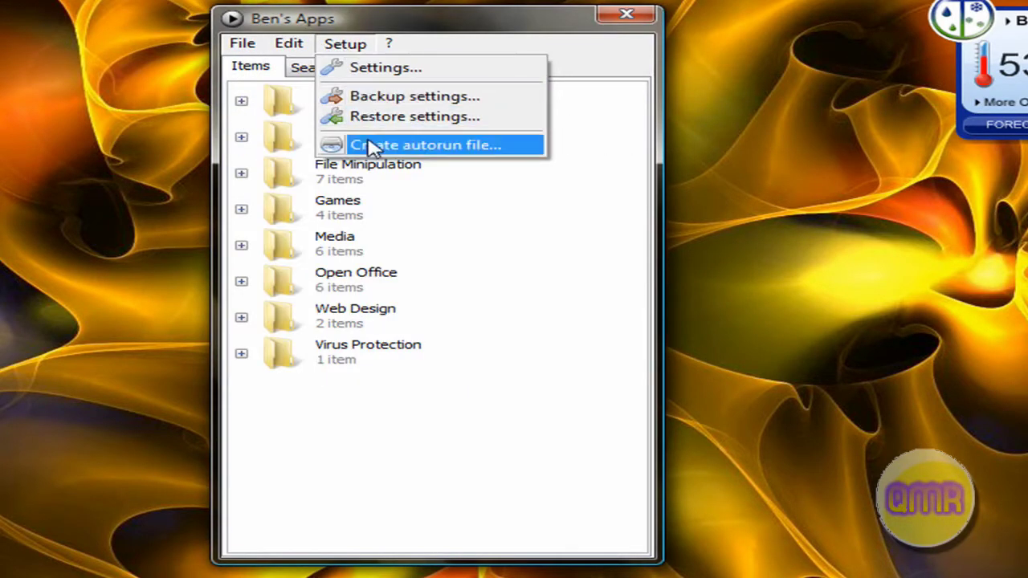
{"action": "left_click", "coordinate": [352, 22]}
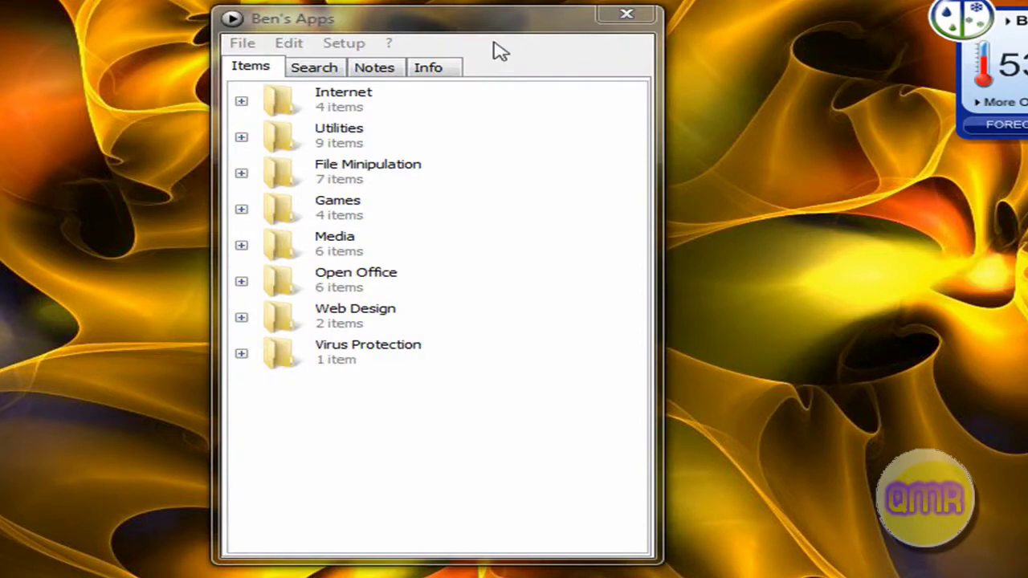
- Review the launcher's settings pages from Miscellaneous back to General and Tray icon, and close the settings dialog and the launcher
{"action": "left_click", "coordinate": [357, 44]}
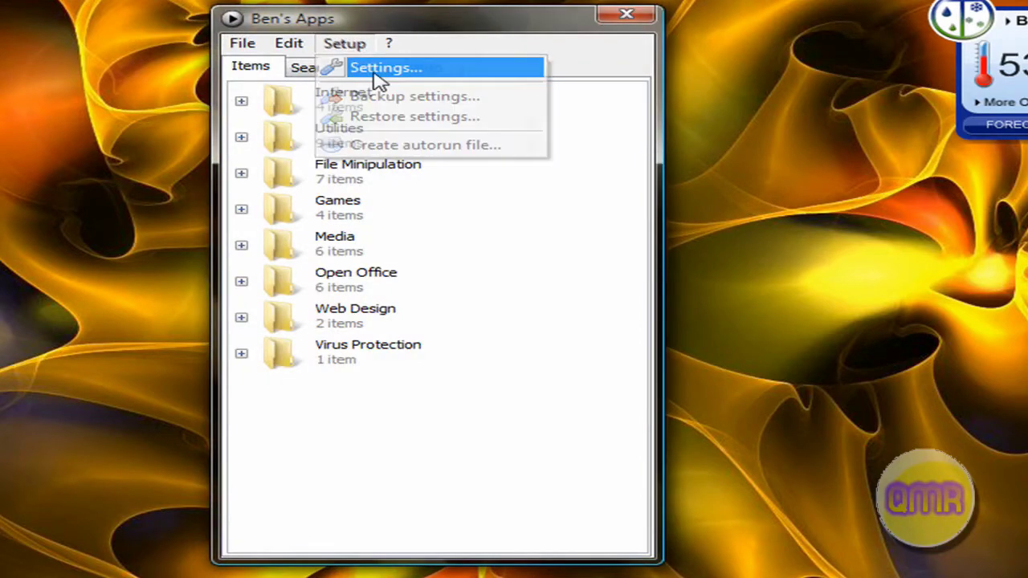
{"action": "left_click", "coordinate": [376, 73]}
{"action": "left_click", "coordinate": [309, 429]}
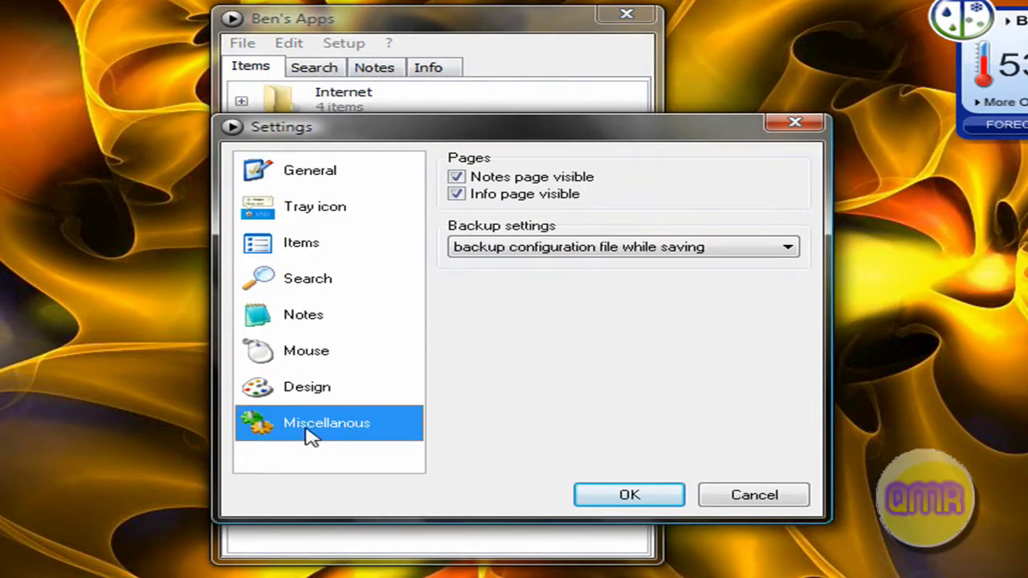
{"action": "left_click", "coordinate": [301, 400]}
{"action": "left_click", "coordinate": [319, 358]}
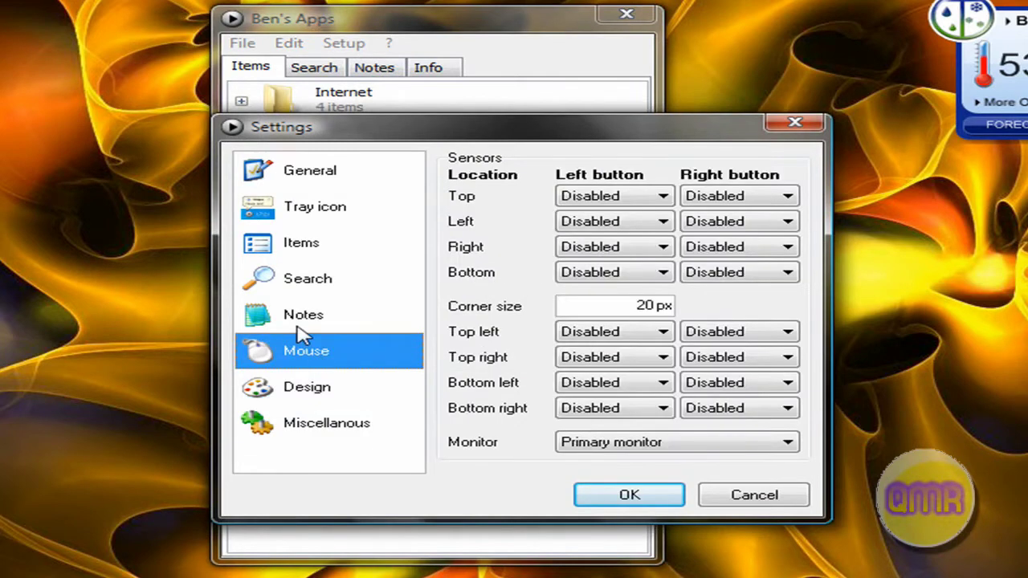
{"action": "left_click", "coordinate": [302, 321]}
{"action": "left_click", "coordinate": [299, 278]}
{"action": "left_click", "coordinate": [299, 251]}
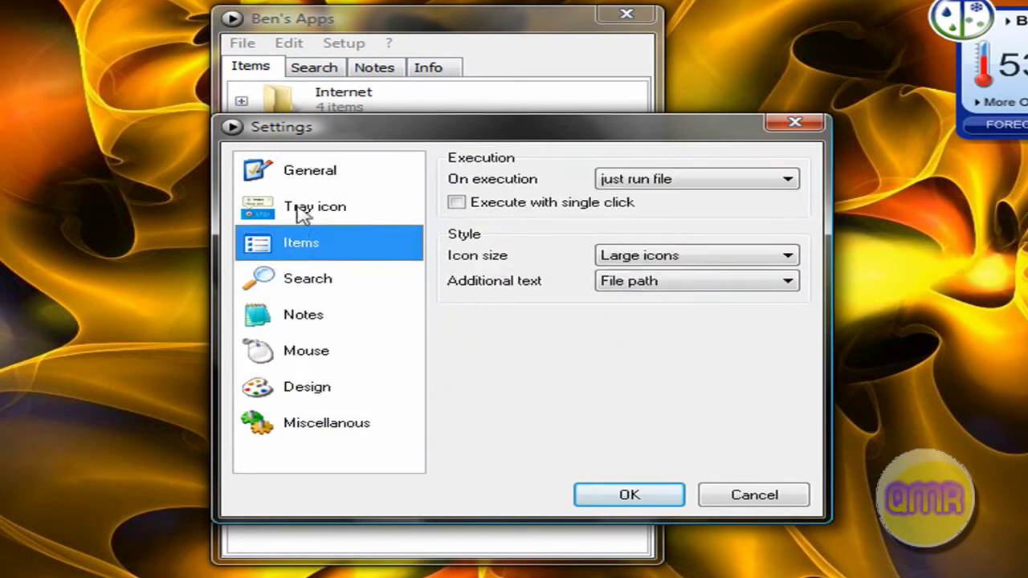
{"action": "left_click", "coordinate": [304, 213]}
{"action": "left_click", "coordinate": [294, 180]}
{"action": "left_click", "coordinate": [321, 211]}
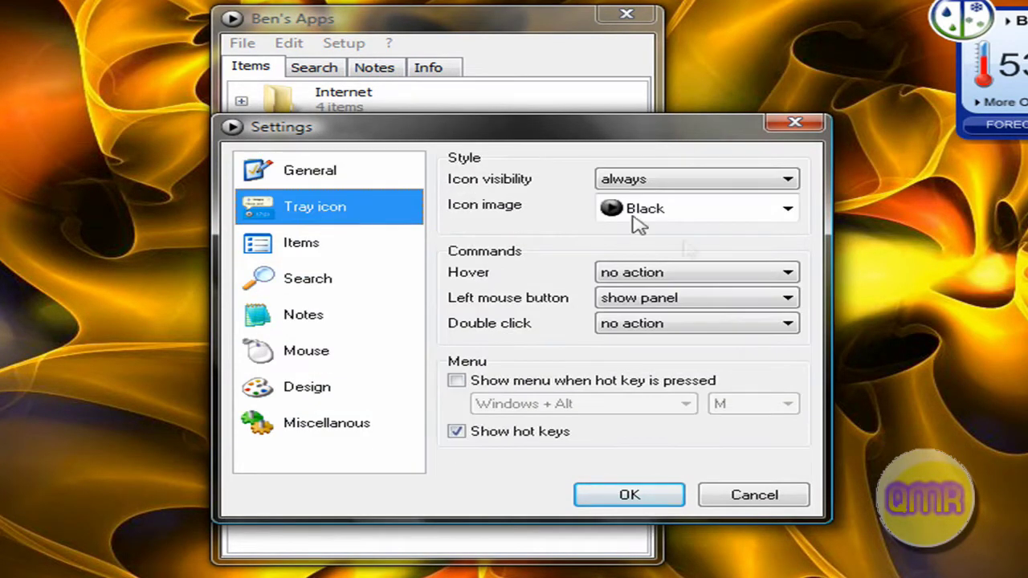
{"action": "left_click", "coordinate": [795, 122]}
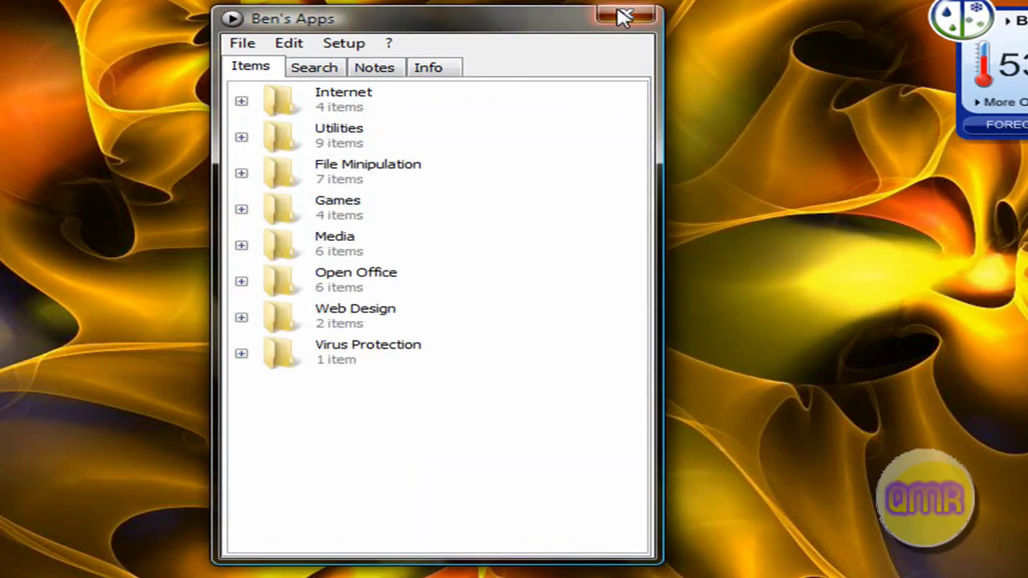
{"action": "left_click", "coordinate": [624, 17]}
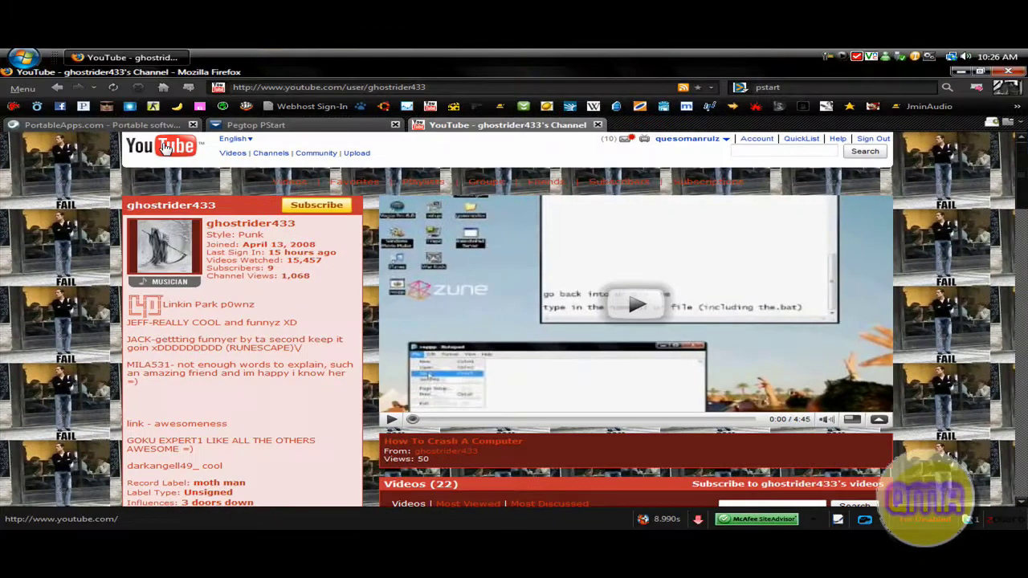
- Switch to the PortableApps.com home page in Firefox and highlight its web address
{"action": "left_click", "coordinate": [129, 125]}
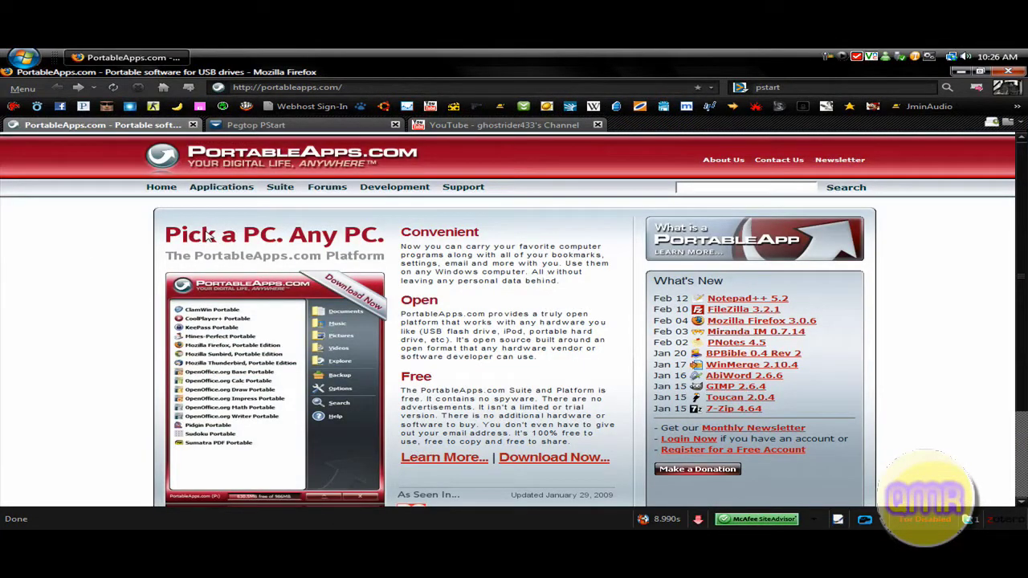
{"action": "left_click", "coordinate": [351, 85]}
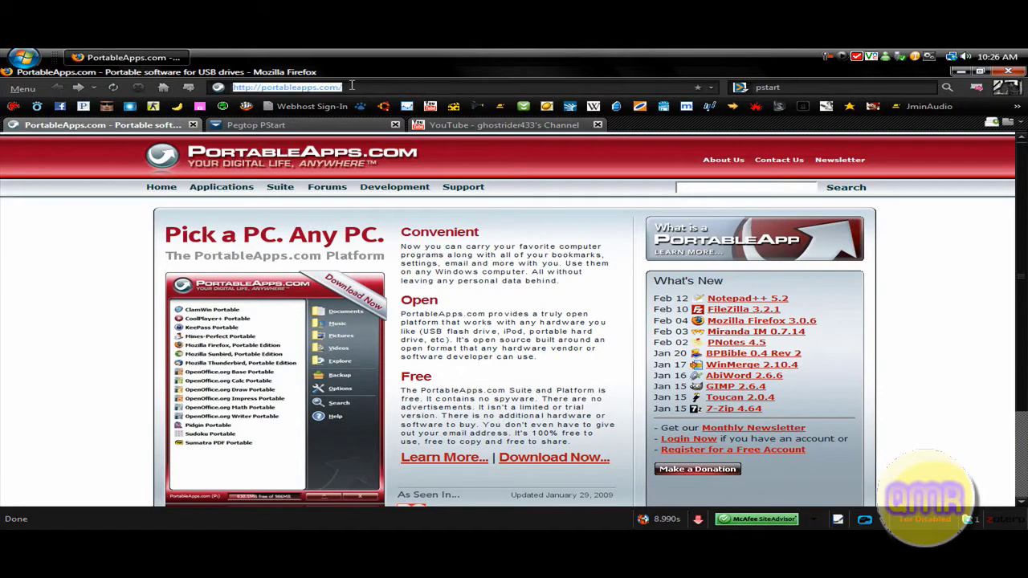
{"action": "left_click", "coordinate": [351, 85]}
{"action": "key", "text": "ctrl+a"}
{"action": "left_click", "coordinate": [351, 85]}
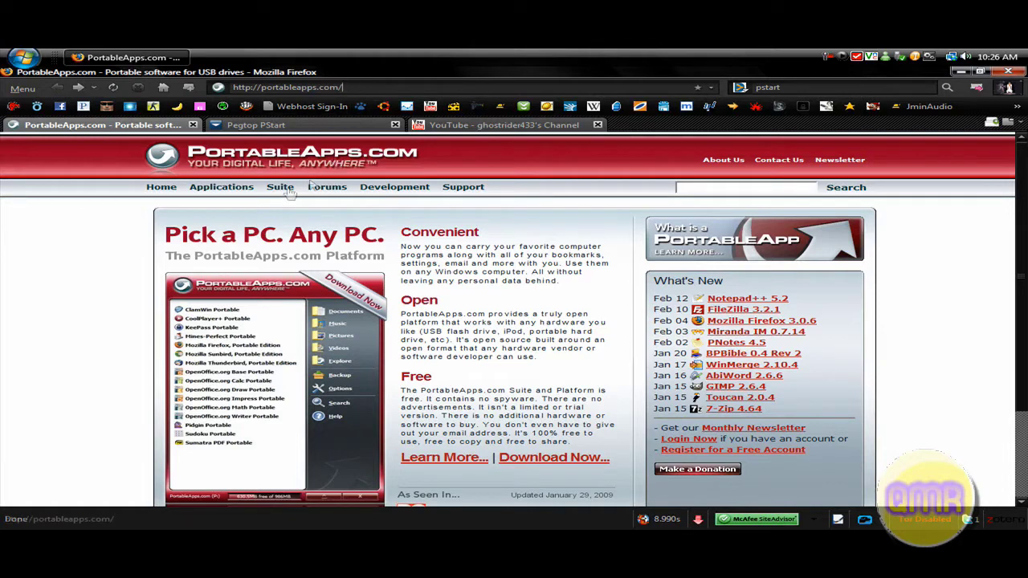
- Open the PortableApps.com Applications list and browse its categories, including Utilities, Music & Video and Internet
{"action": "left_click", "coordinate": [215, 192]}
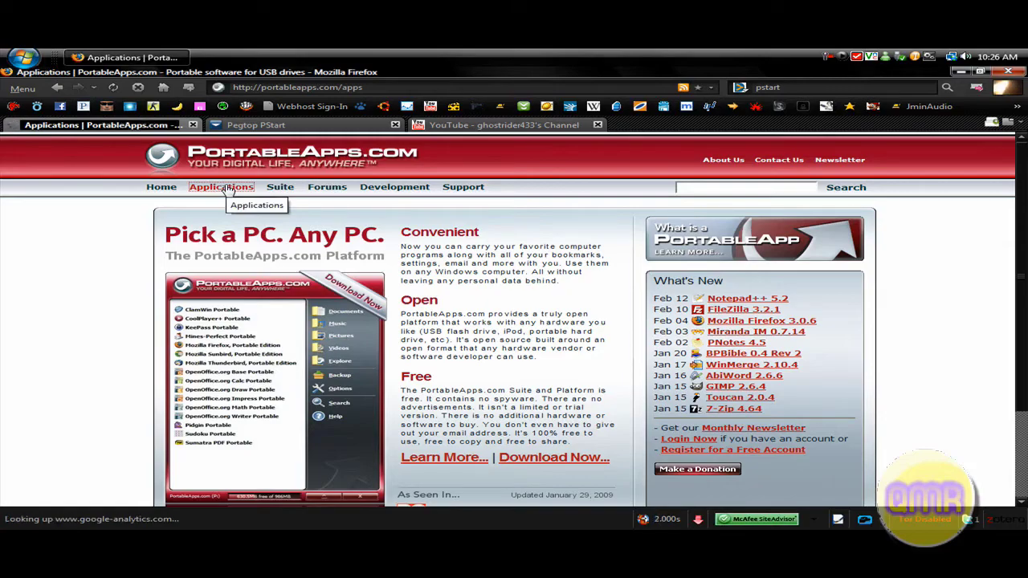
{"action": "scroll", "coordinate": [305, 255], "scroll_direction": "down", "scroll_amount": 5}
{"action": "scroll", "coordinate": [305, 256], "scroll_direction": "down", "scroll_amount": 10}
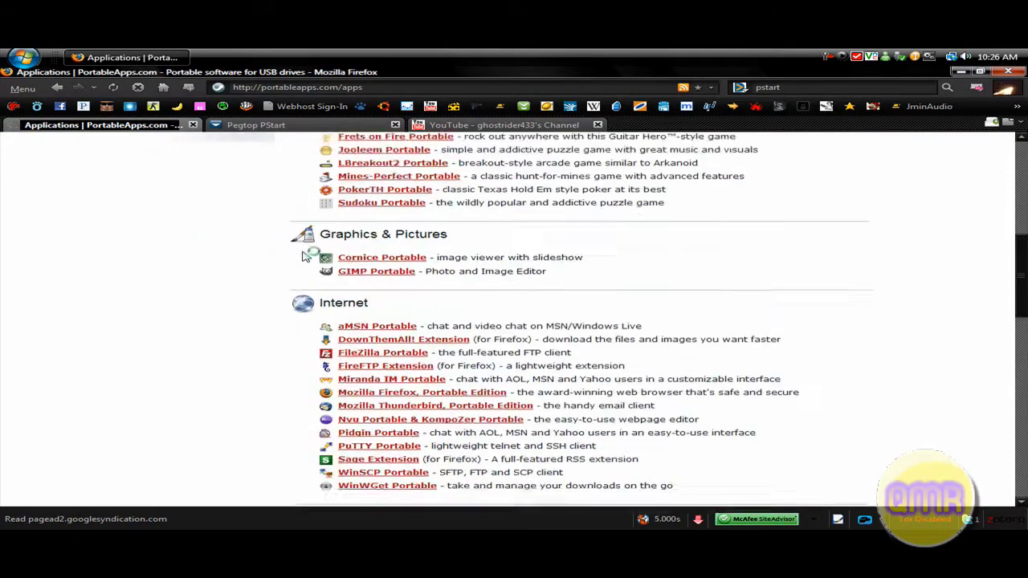
{"action": "scroll", "coordinate": [306, 255], "scroll_direction": "down", "scroll_amount": 2}
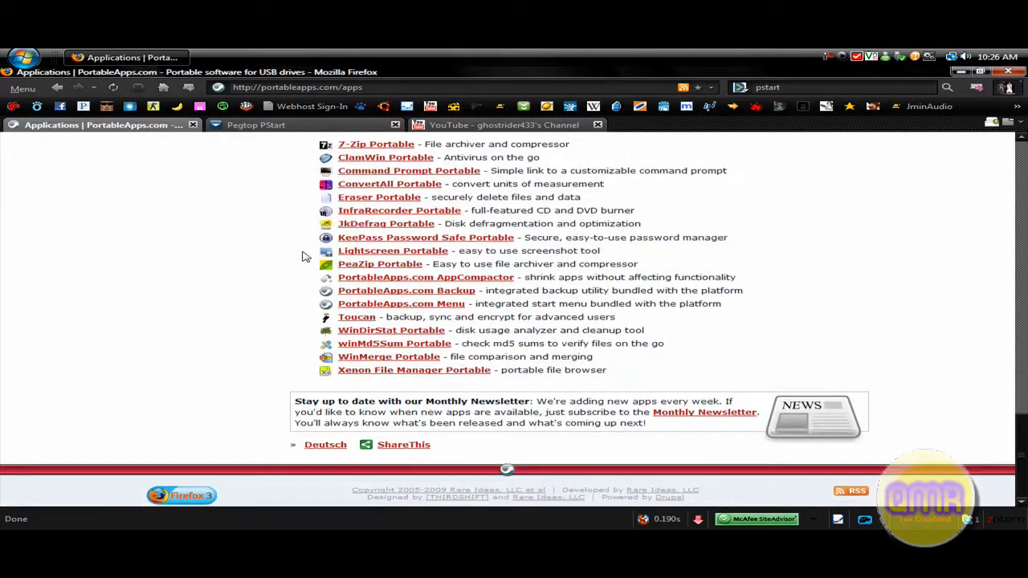
{"action": "scroll", "coordinate": [305, 255], "scroll_direction": "up", "scroll_amount": 4}
{"action": "scroll", "coordinate": [290, 325], "scroll_direction": "down", "scroll_amount": 2}
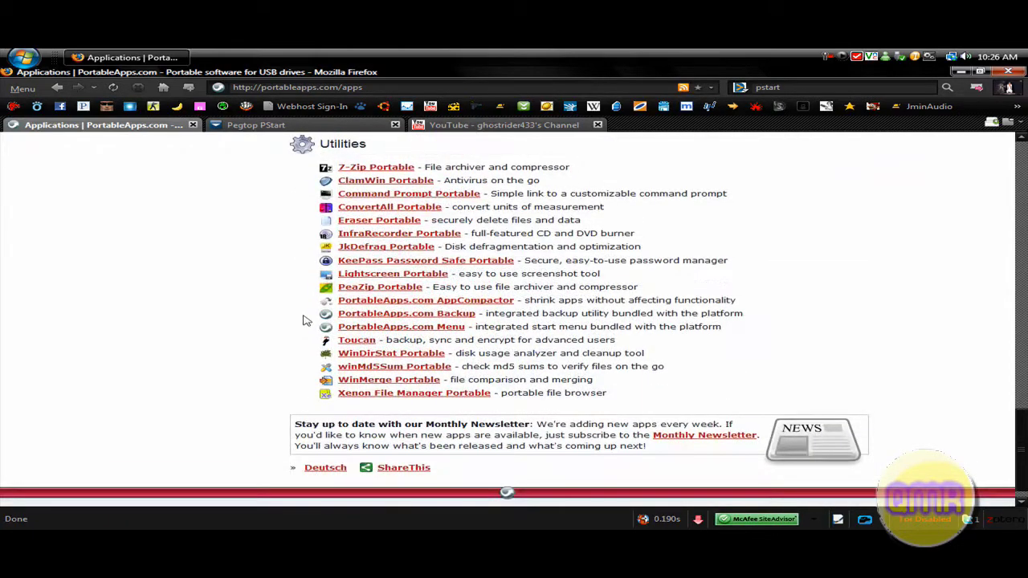
{"action": "scroll", "coordinate": [368, 371], "scroll_direction": "up", "scroll_amount": 6}
{"action": "scroll", "coordinate": [380, 277], "scroll_direction": "up", "scroll_amount": 8}
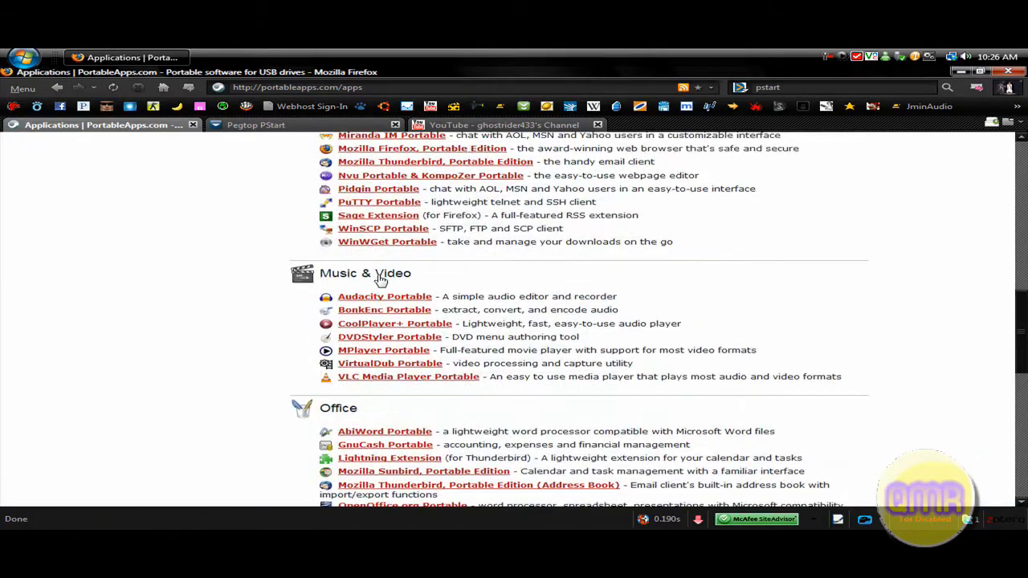
{"action": "scroll", "coordinate": [380, 277], "scroll_direction": "down", "scroll_amount": 3}
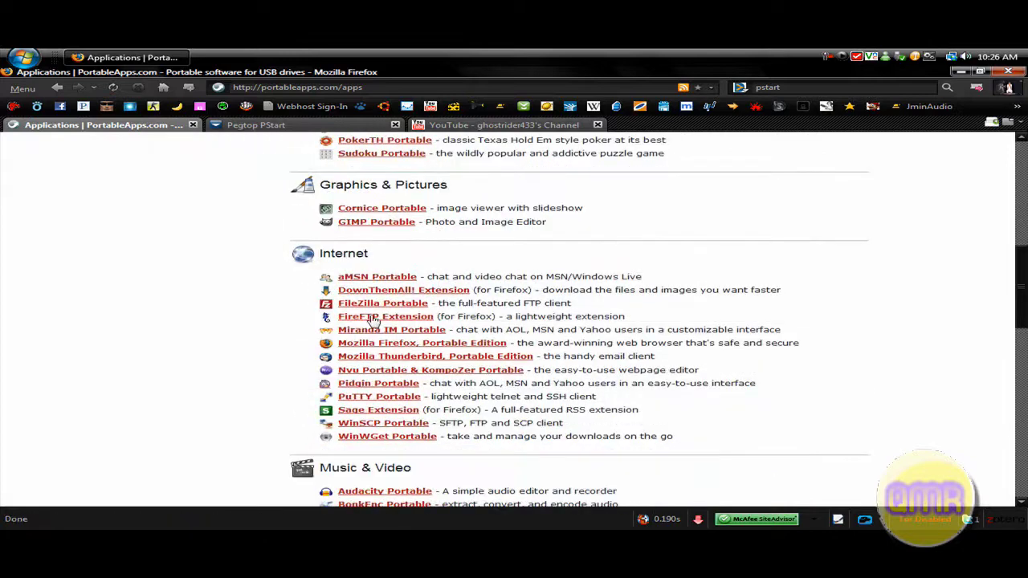
- Open the Mozilla Firefox, Portable Edition page, request the version 3.0.6 download, and cancel saving the file
{"action": "left_click", "coordinate": [375, 347]}
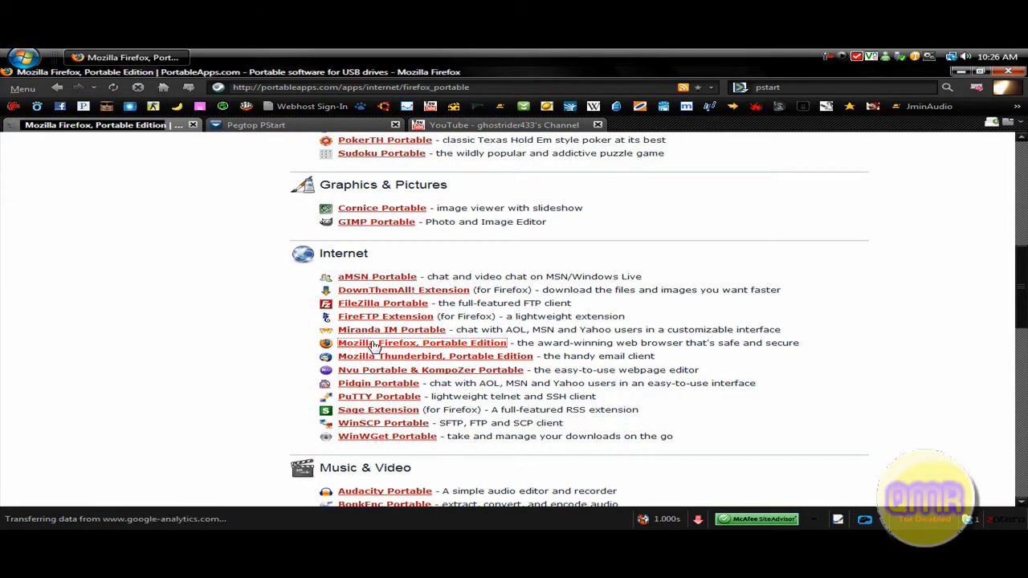
{"action": "left_click", "coordinate": [398, 315]}
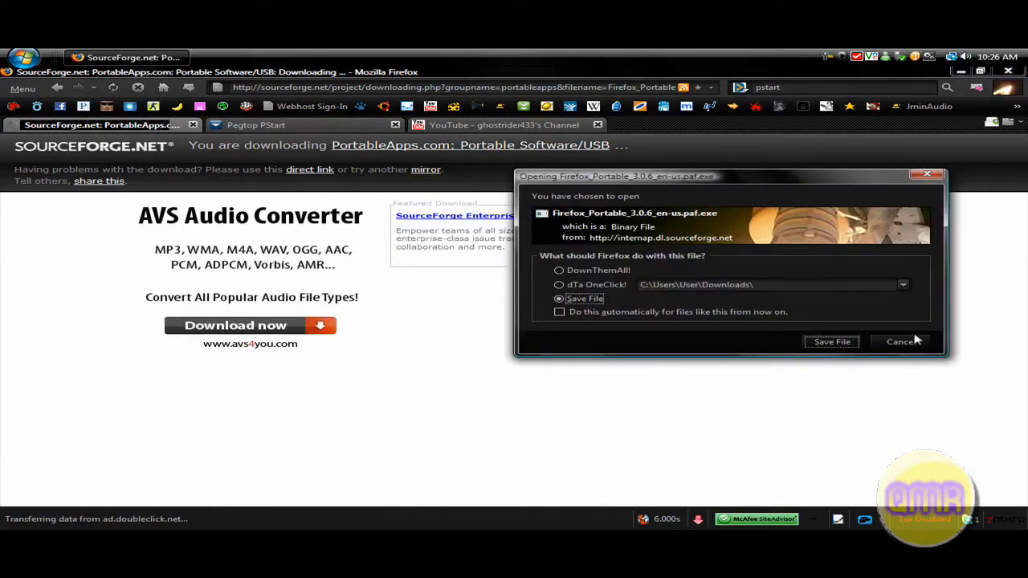
{"action": "left_click", "coordinate": [916, 341]}
- Open the Downloads folder within the personal folder and run the Firefox_Portable_3.0.6_en-us.paf.exe installer
{"action": "key", "text": "super"}
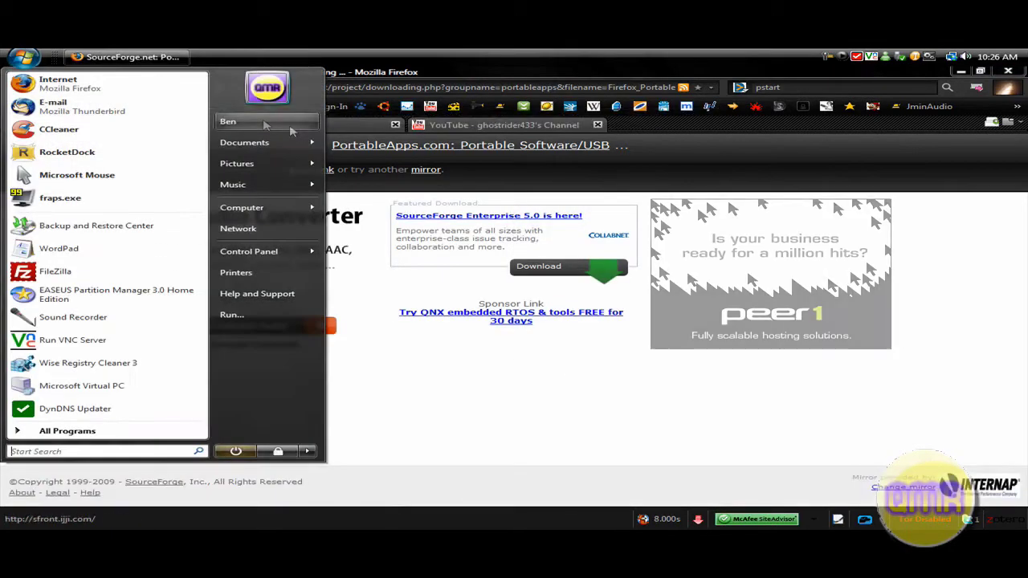
{"action": "left_click", "coordinate": [265, 123]}
{"action": "left_click", "coordinate": [616, 239]}
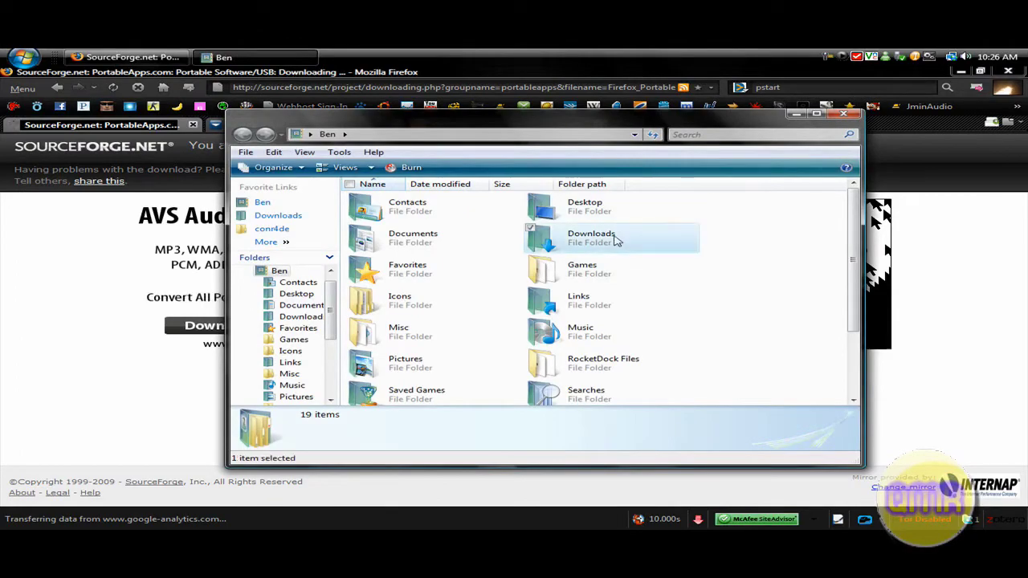
{"action": "double_click", "coordinate": [617, 239]}
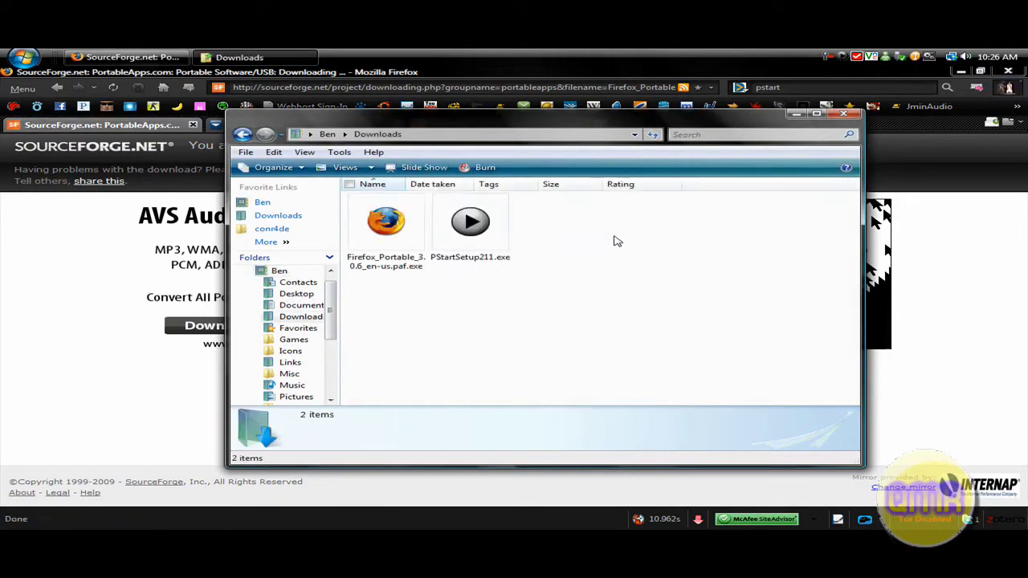
{"action": "double_click", "coordinate": [379, 223]}
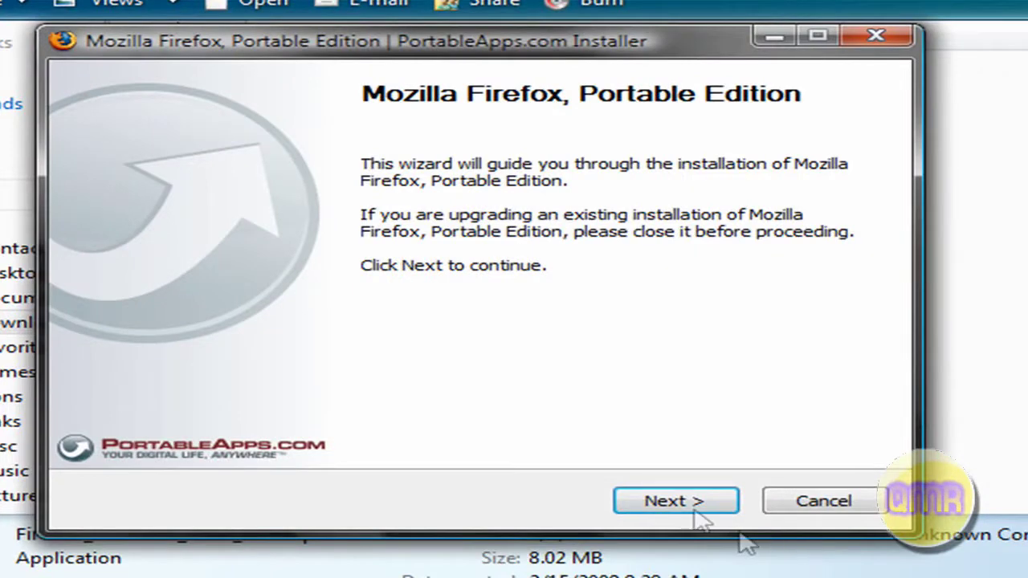
- Choose the flash drive (K:) as the destination for Mozilla Firefox, Portable Edition, and start the installation
{"action": "left_click", "coordinate": [696, 514]}
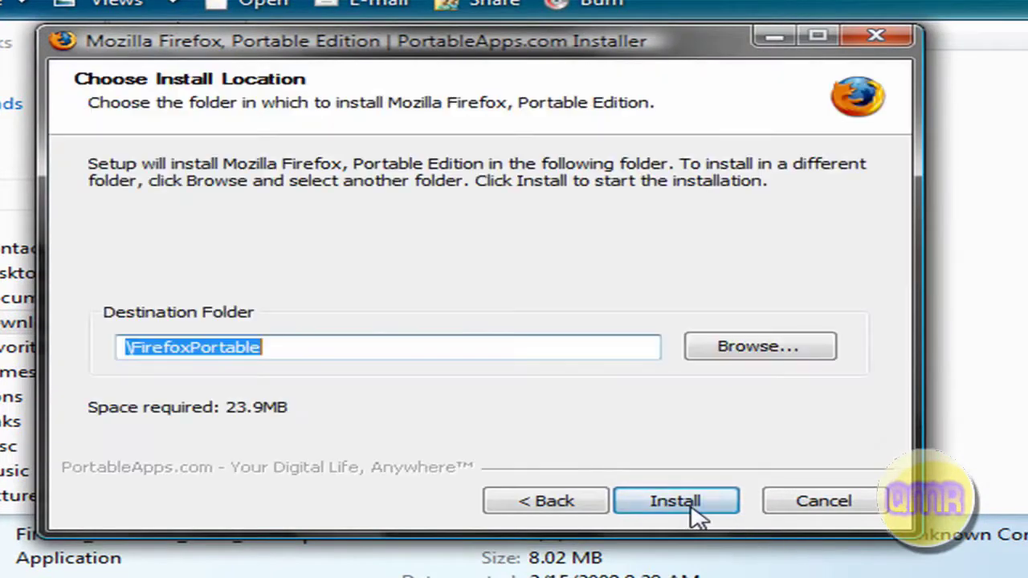
{"action": "left_click", "coordinate": [788, 351]}
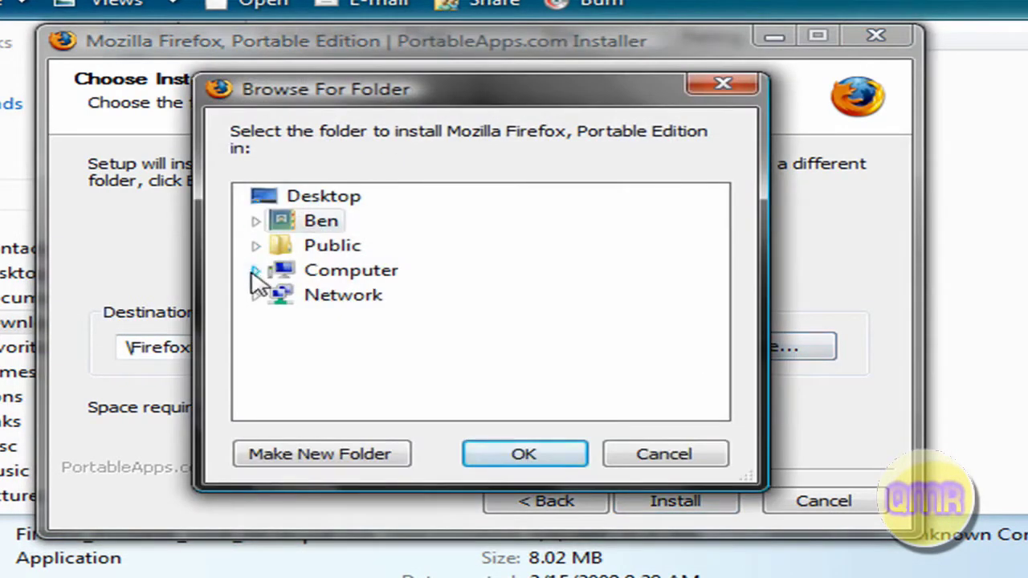
{"action": "left_click", "coordinate": [256, 271]}
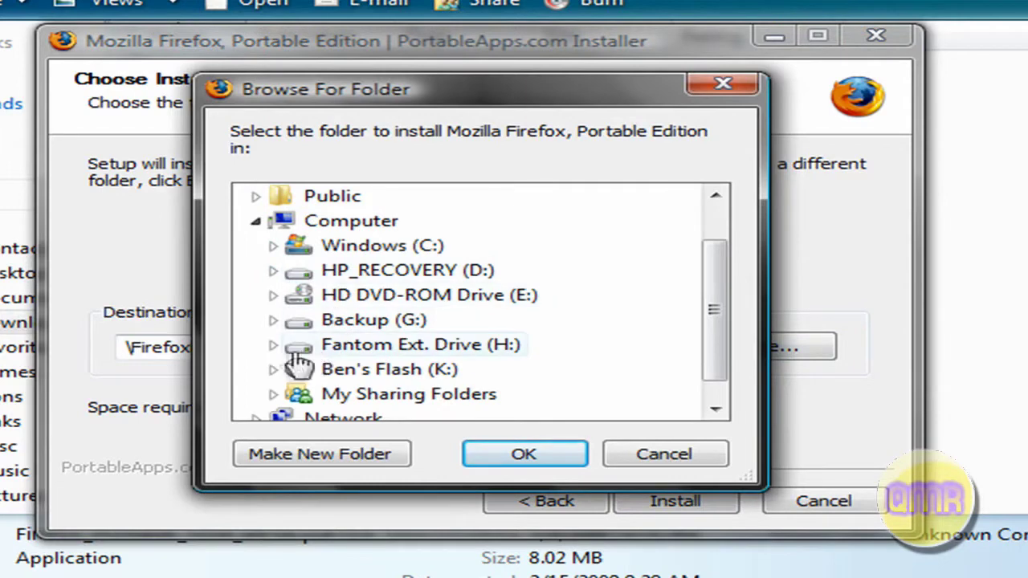
{"action": "left_click", "coordinate": [273, 369]}
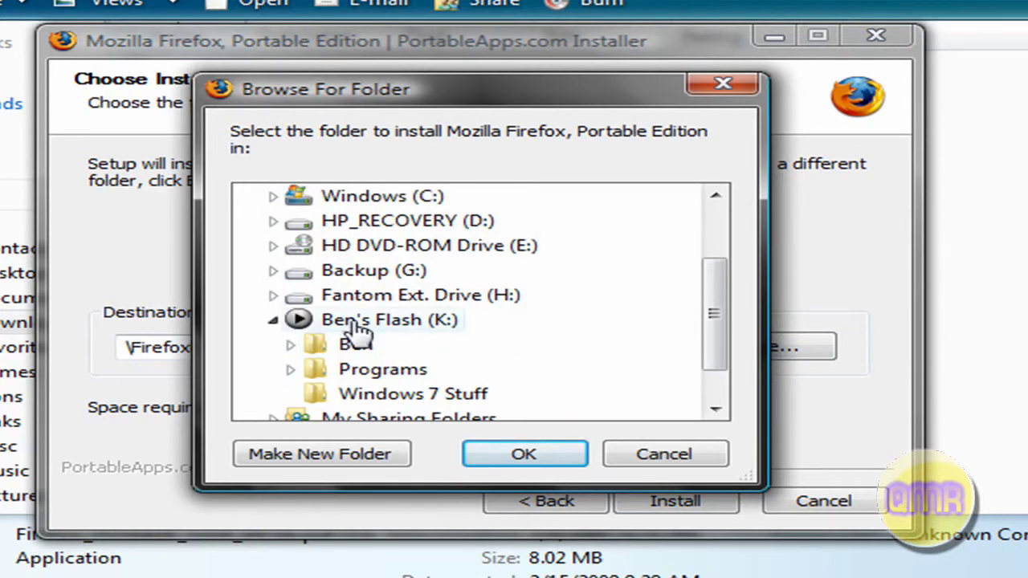
{"action": "left_click", "coordinate": [290, 369]}
{"action": "left_click", "coordinate": [291, 197]}
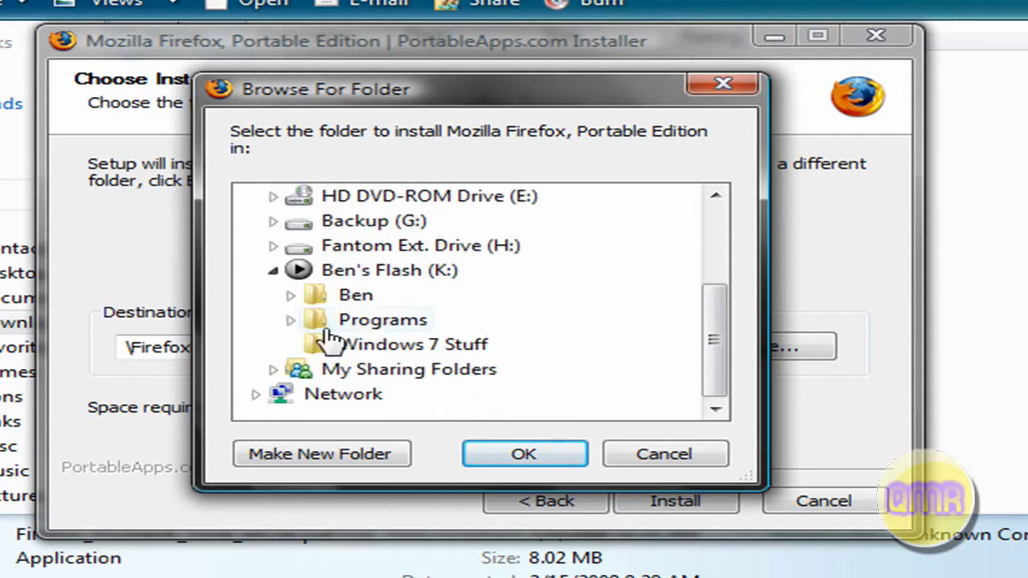
{"action": "left_click", "coordinate": [356, 270]}
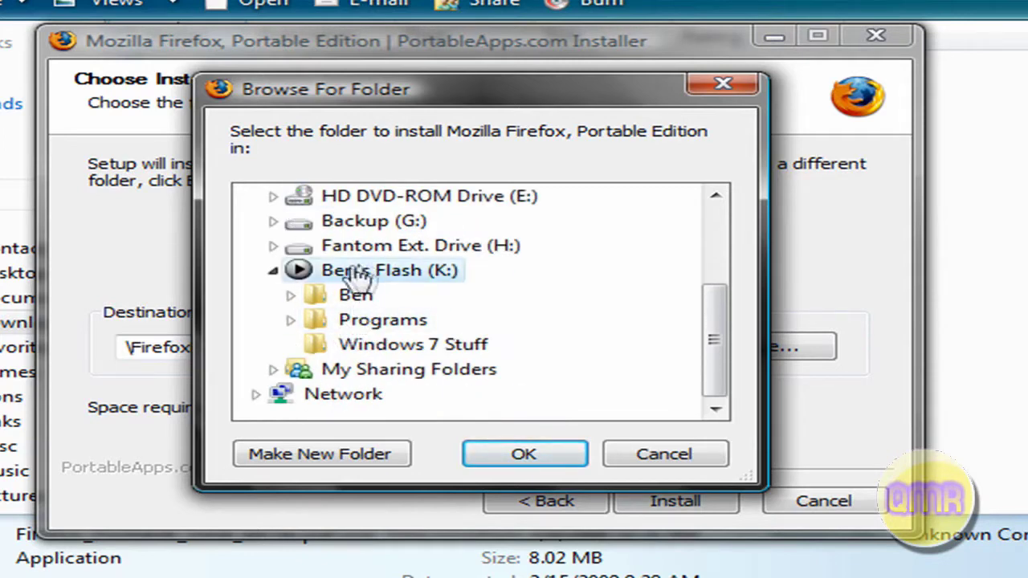
{"action": "left_click", "coordinate": [523, 454]}
{"action": "left_click", "coordinate": [679, 500]}
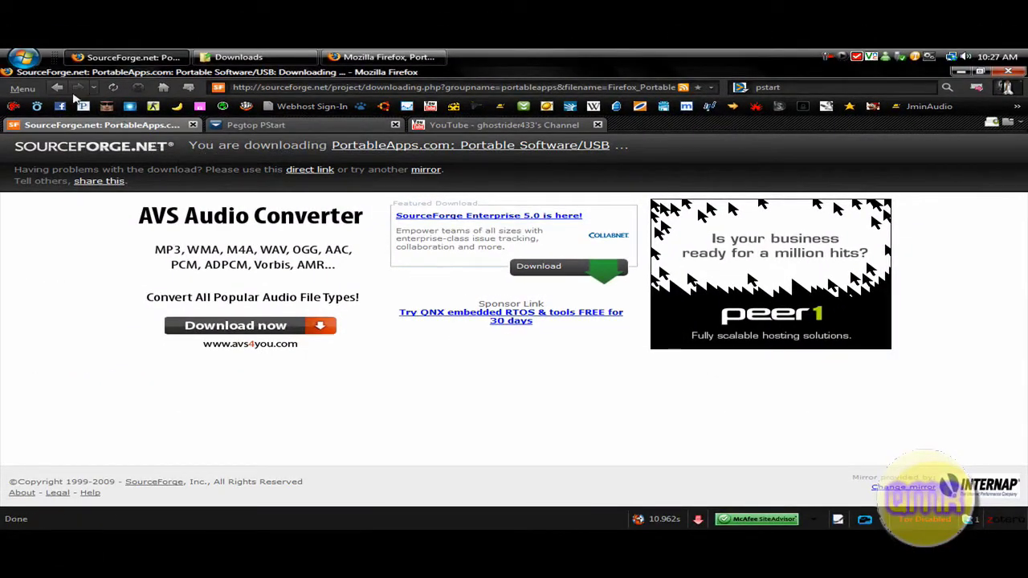
- Return to the PortableApps.com Applications list in the browser and look through its first categories
{"action": "left_click", "coordinate": [60, 89]}
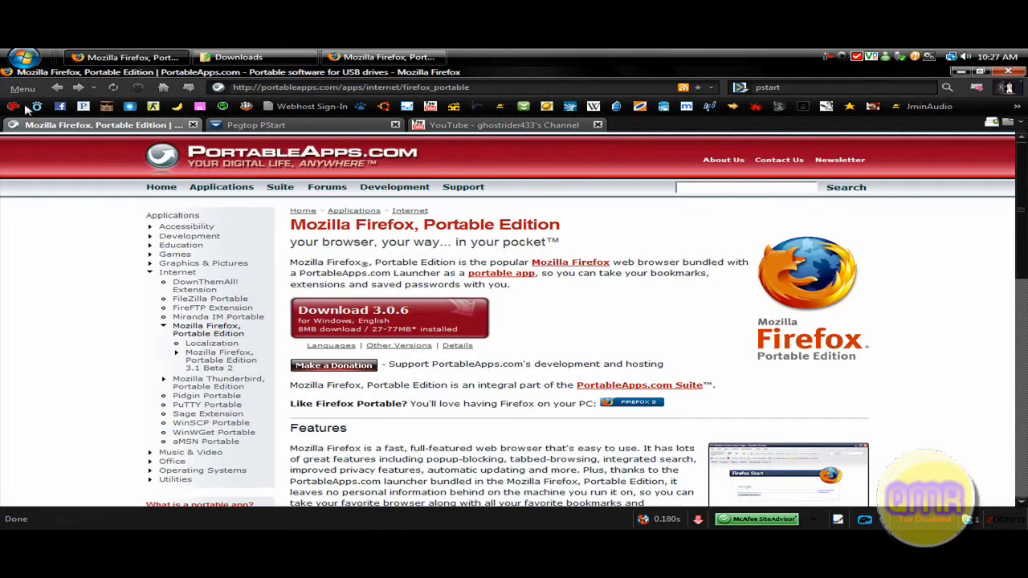
{"action": "left_click", "coordinate": [57, 88]}
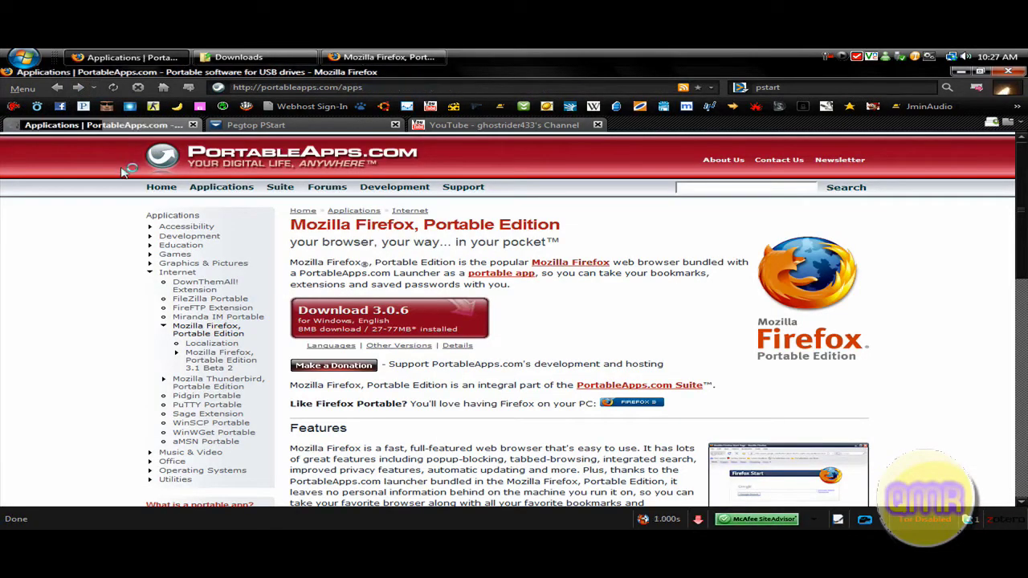
{"action": "scroll", "coordinate": [317, 351], "scroll_direction": "up", "scroll_amount": 7}
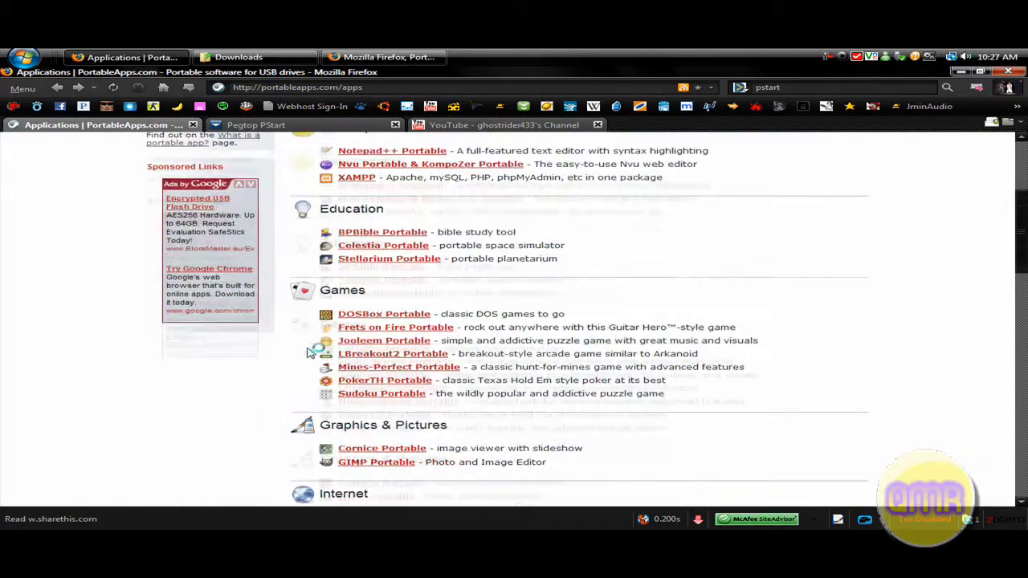
{"action": "scroll", "coordinate": [309, 351], "scroll_direction": "up", "scroll_amount": 2}
{"action": "scroll", "coordinate": [334, 331], "scroll_direction": "down", "scroll_amount": 1}
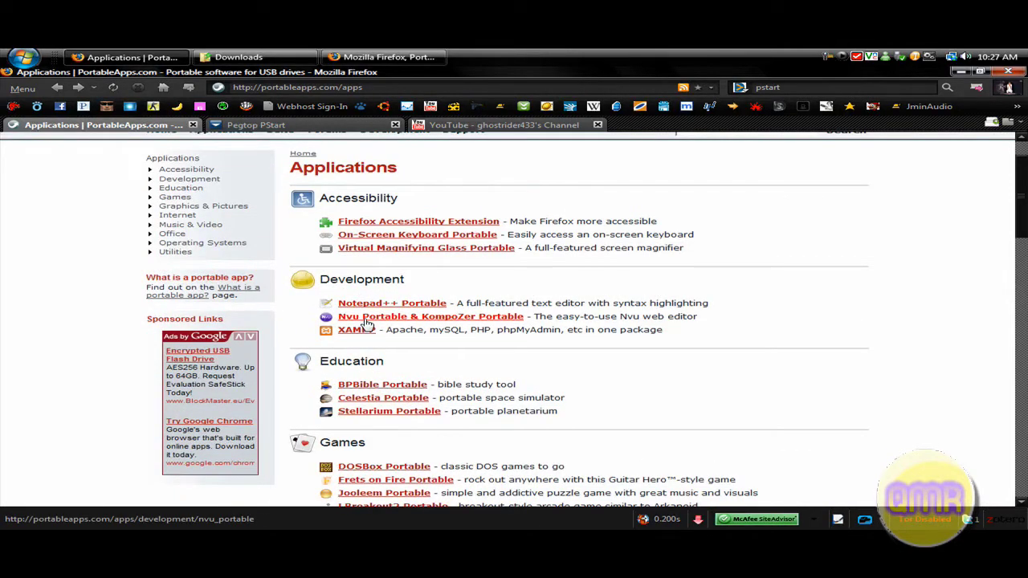
- View the Nvu Portable & KompoZer Portable page, and look through the remaining categories of the Applications list down to Utilities
{"action": "left_click", "coordinate": [366, 321]}
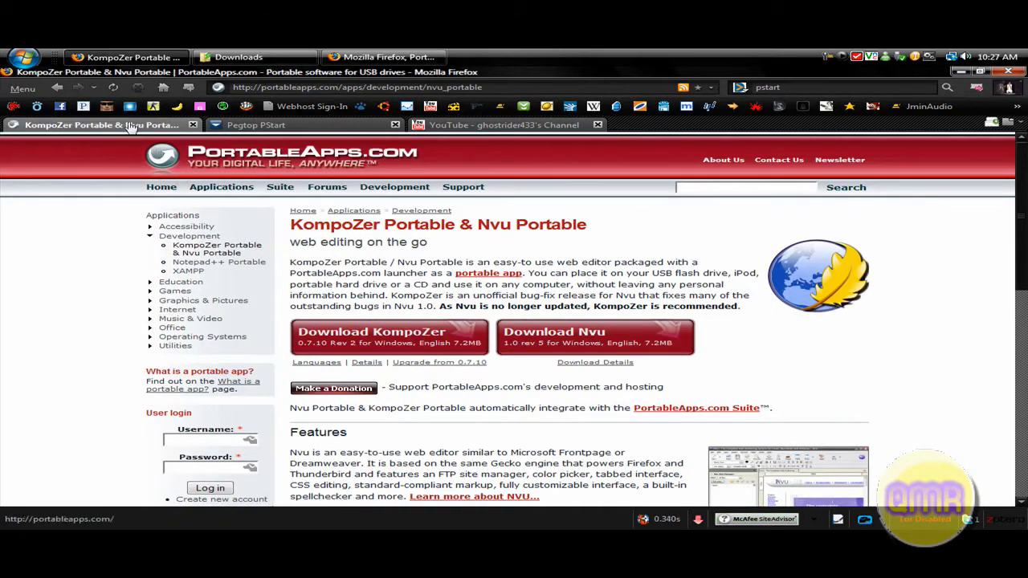
{"action": "left_click", "coordinate": [58, 88]}
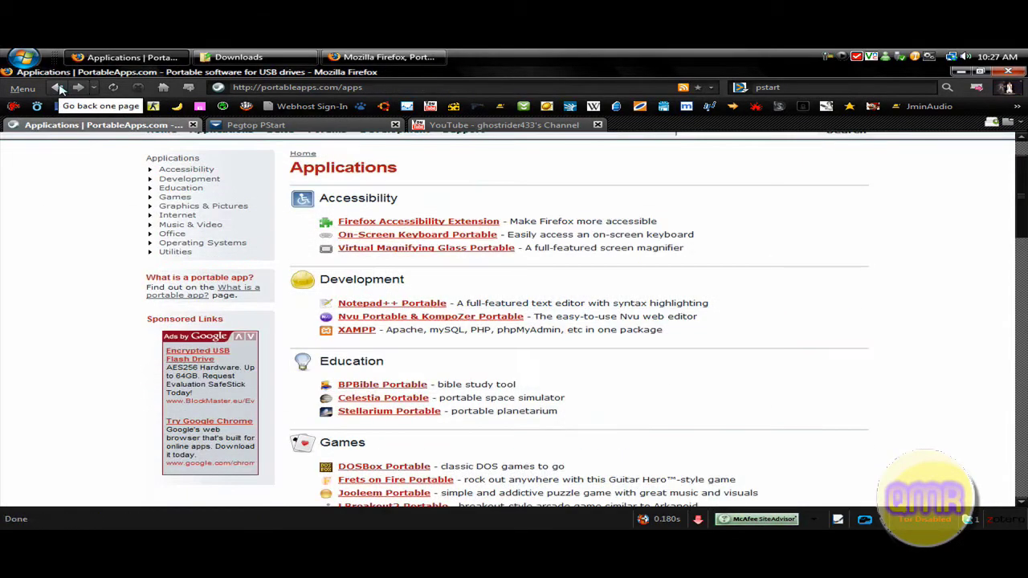
{"action": "scroll", "coordinate": [313, 321], "scroll_direction": "down", "scroll_amount": 5}
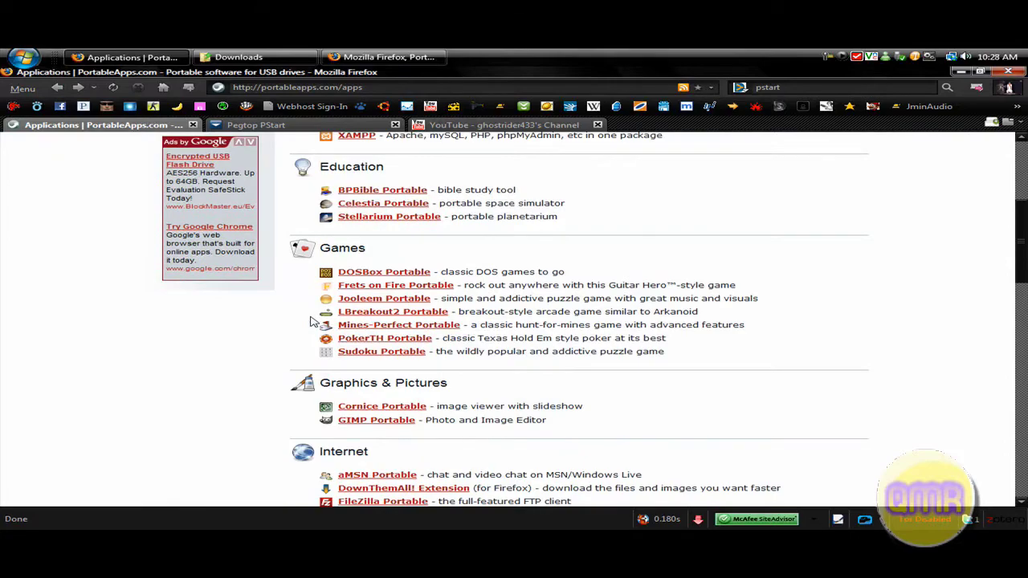
{"action": "scroll", "coordinate": [314, 321], "scroll_direction": "down", "scroll_amount": 3}
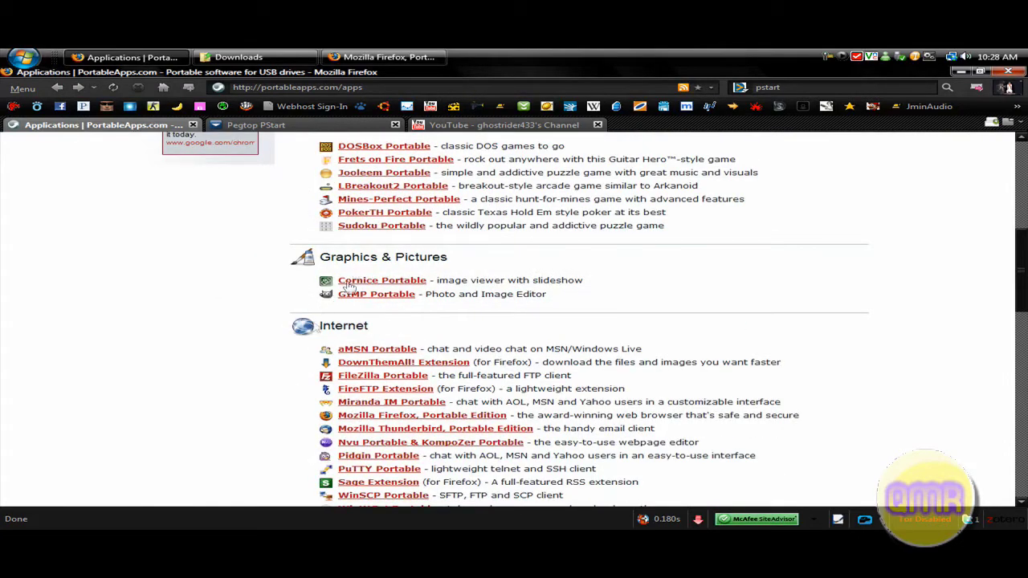
{"action": "scroll", "coordinate": [262, 361], "scroll_direction": "down", "scroll_amount": 5}
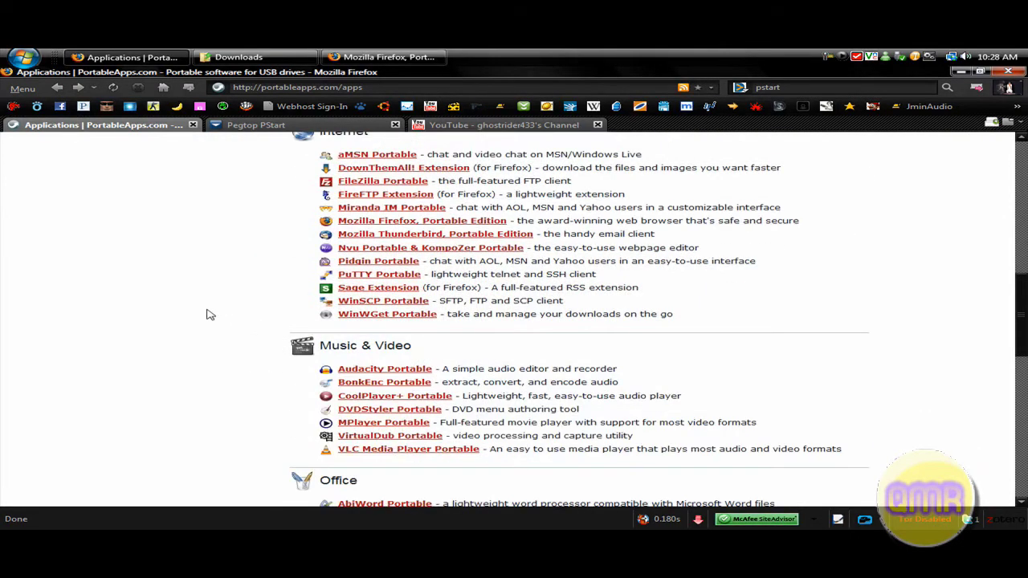
{"action": "scroll", "coordinate": [206, 314], "scroll_direction": "down", "scroll_amount": 6}
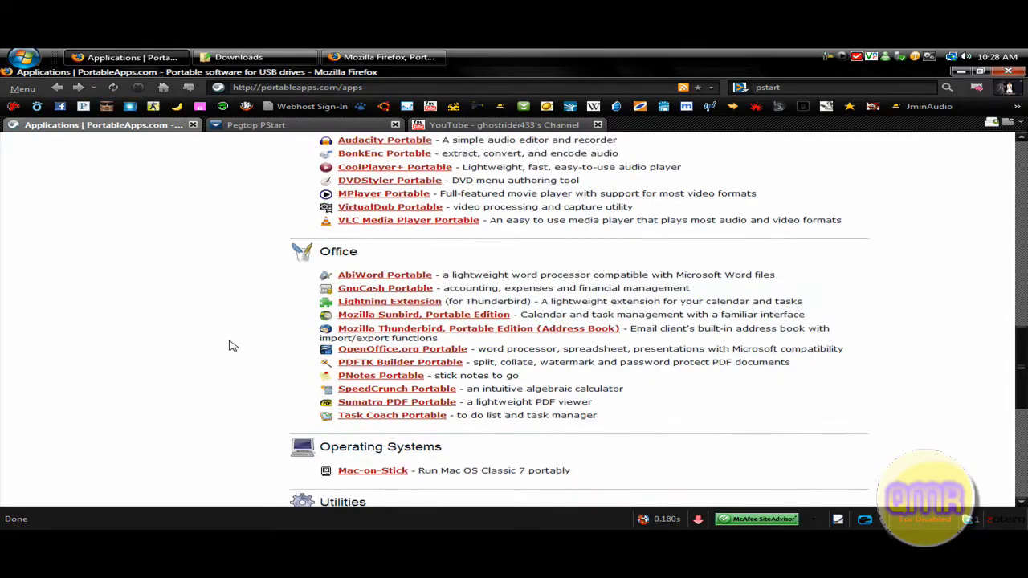
{"action": "scroll", "coordinate": [231, 345], "scroll_direction": "down", "scroll_amount": 9}
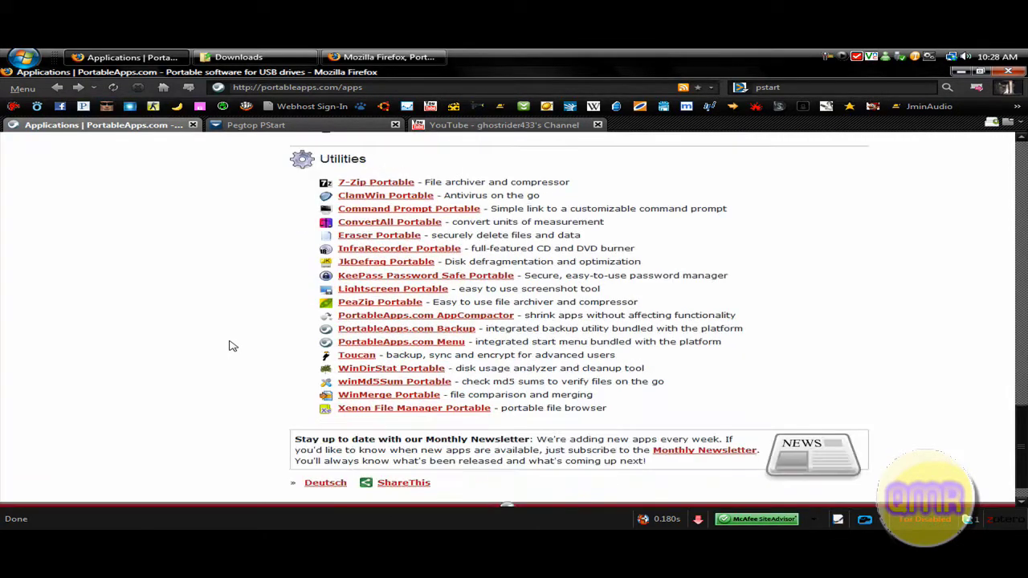
{"action": "scroll", "coordinate": [230, 346], "scroll_direction": "up", "scroll_amount": 18}
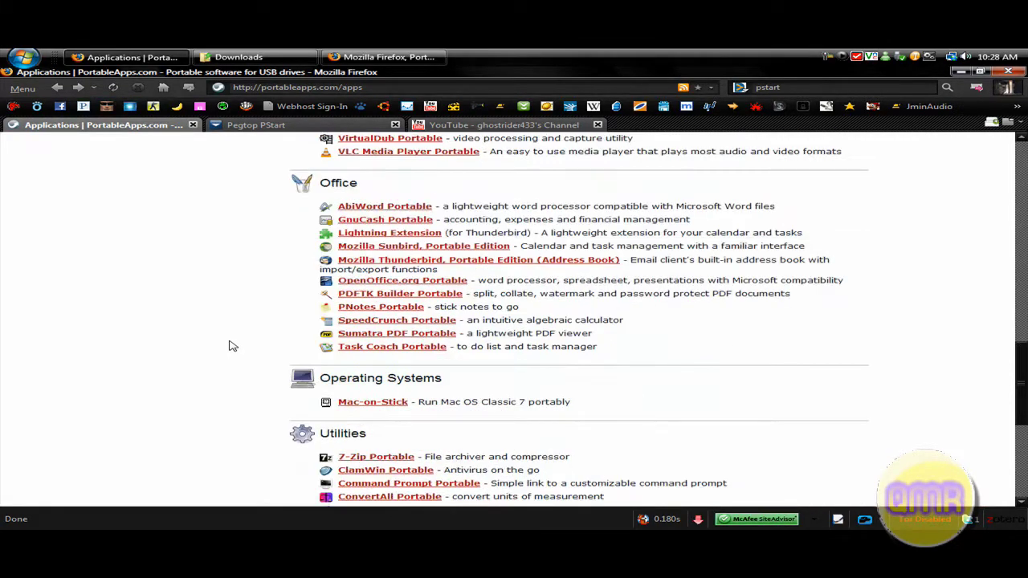
{"action": "scroll", "coordinate": [230, 346], "scroll_direction": "up", "scroll_amount": 15}
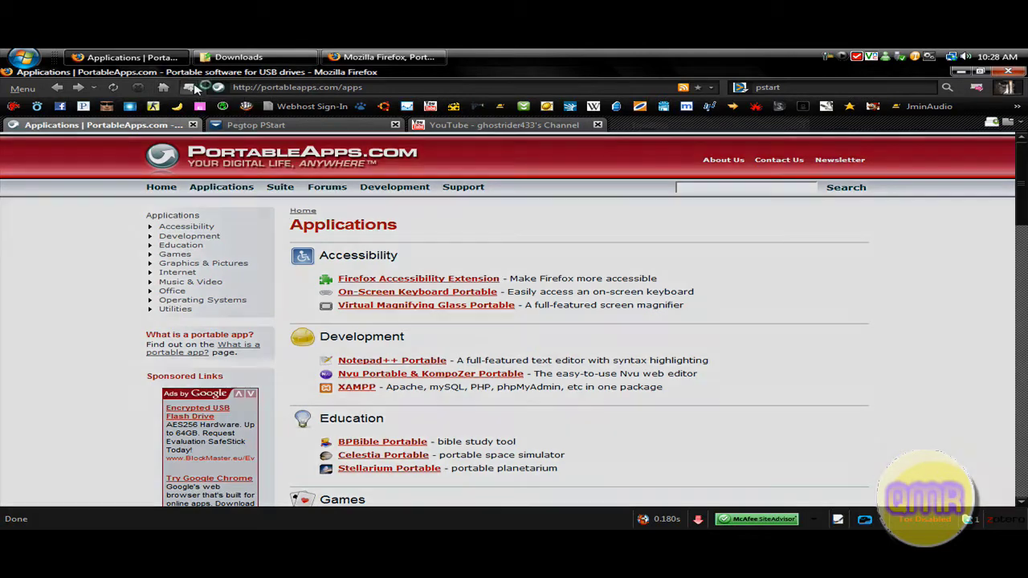
- Open google.com in a new browser tab and search for "Ultra VNC Viewer Portable"
{"action": "left_click", "coordinate": [195, 88]}
{"action": "type", "text": "google.com"}
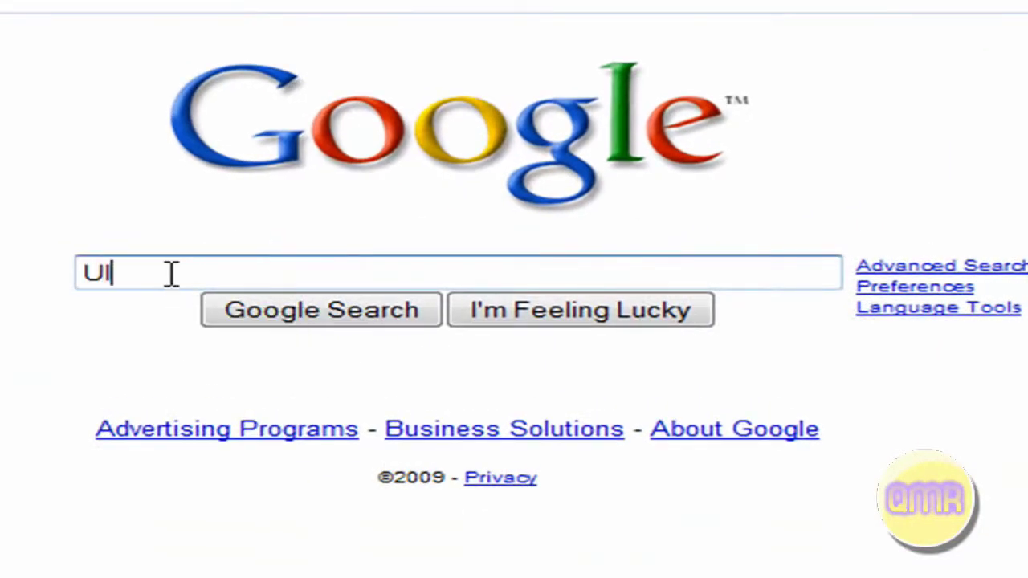
{"action": "type", "text": "VNC Viewer"}
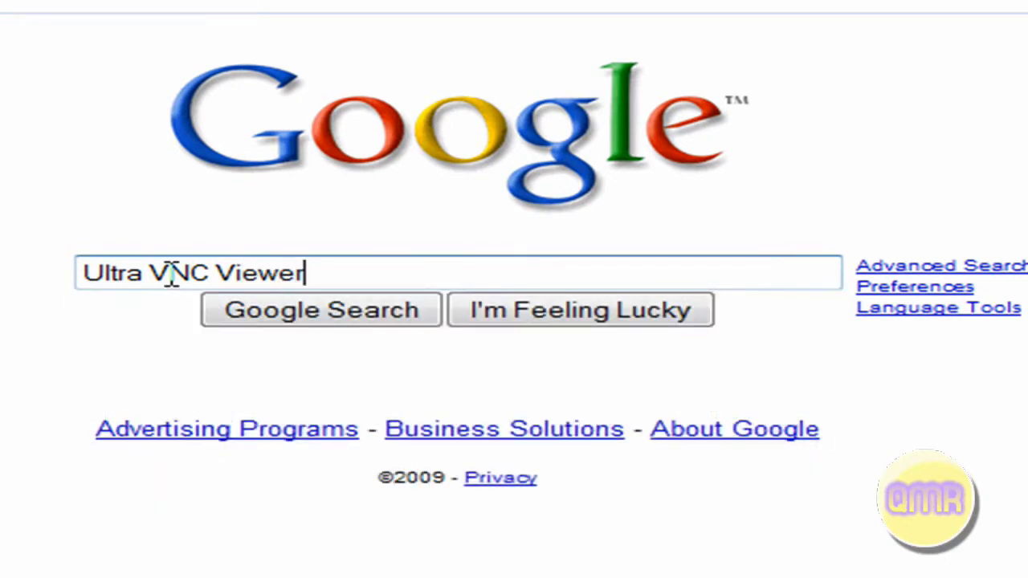
{"action": "type", "text": " Portba"}
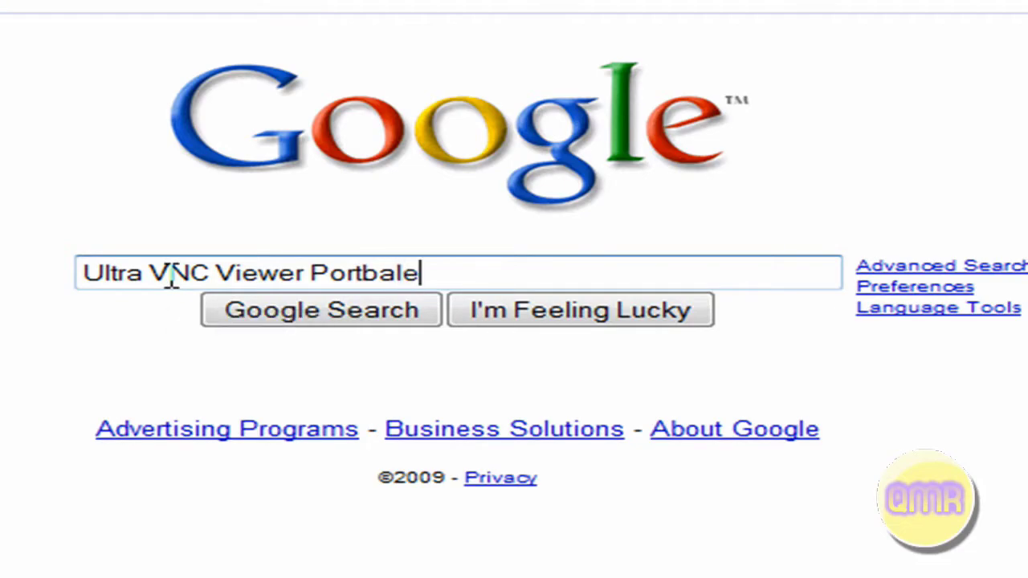
{"action": "type", "text": "le"}
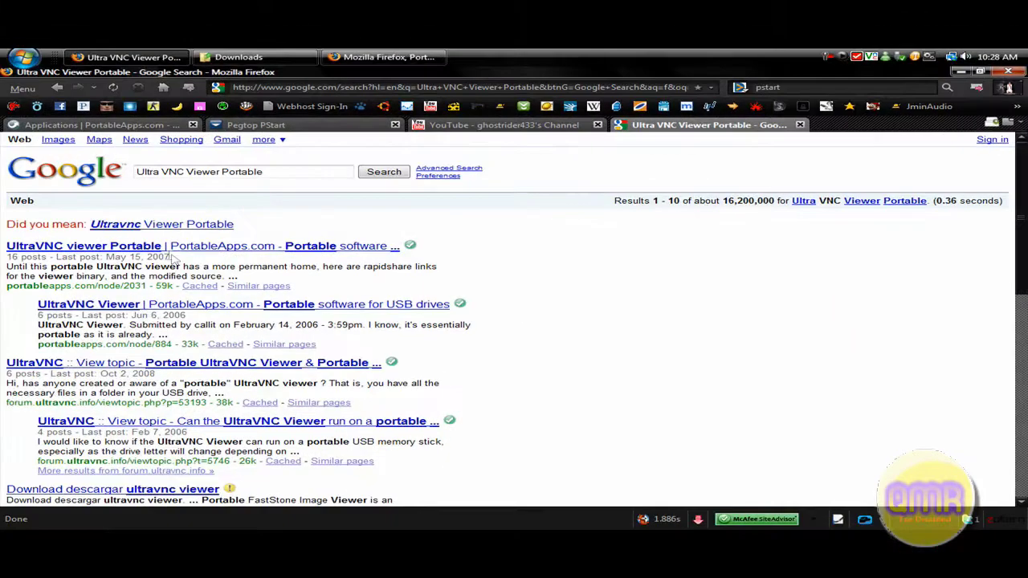
- Download UltraVNCViewer_Portable_1.1.0.2_en-us.paf.exe through the first download link on the PortableApps.com UltraVNC viewer Portable page and save the file
{"action": "left_click", "coordinate": [172, 249]}
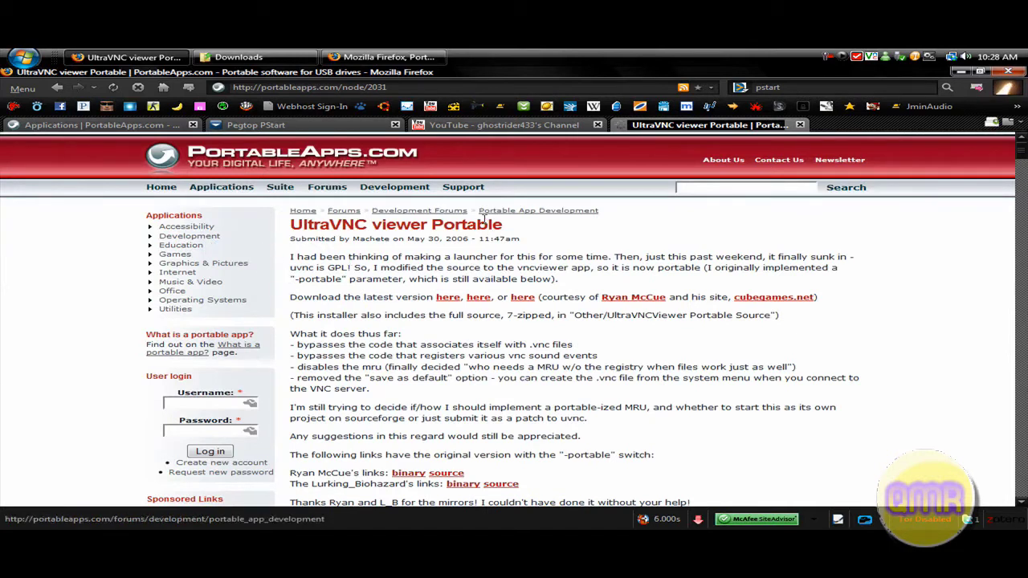
{"action": "left_click", "coordinate": [448, 299]}
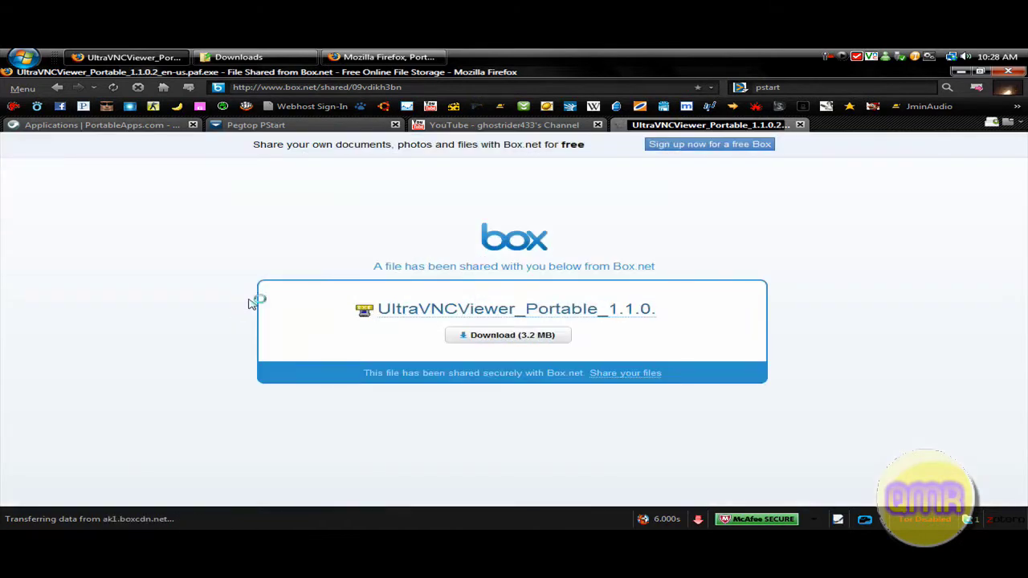
{"action": "left_click", "coordinate": [497, 337]}
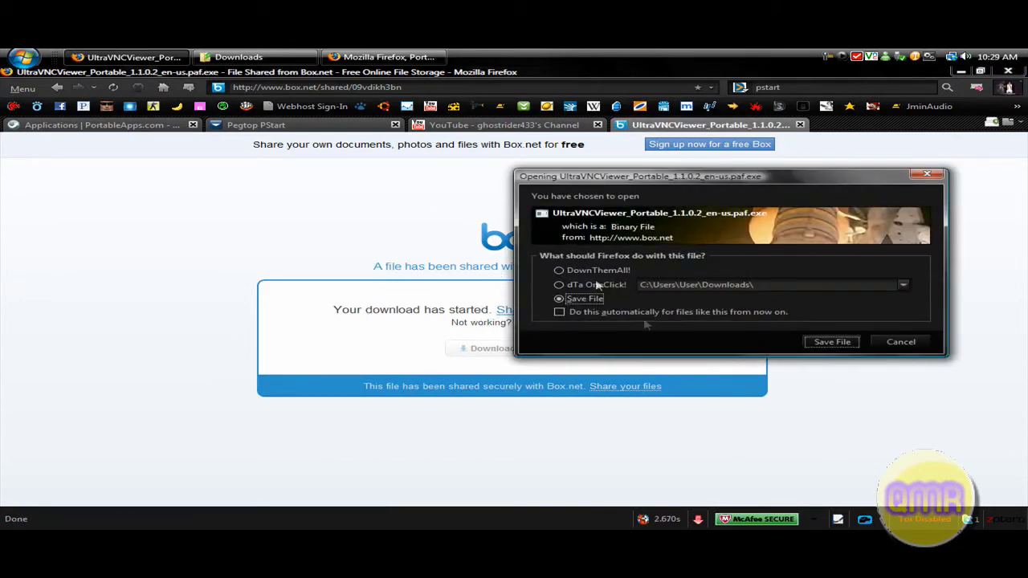
{"action": "left_click", "coordinate": [832, 342]}
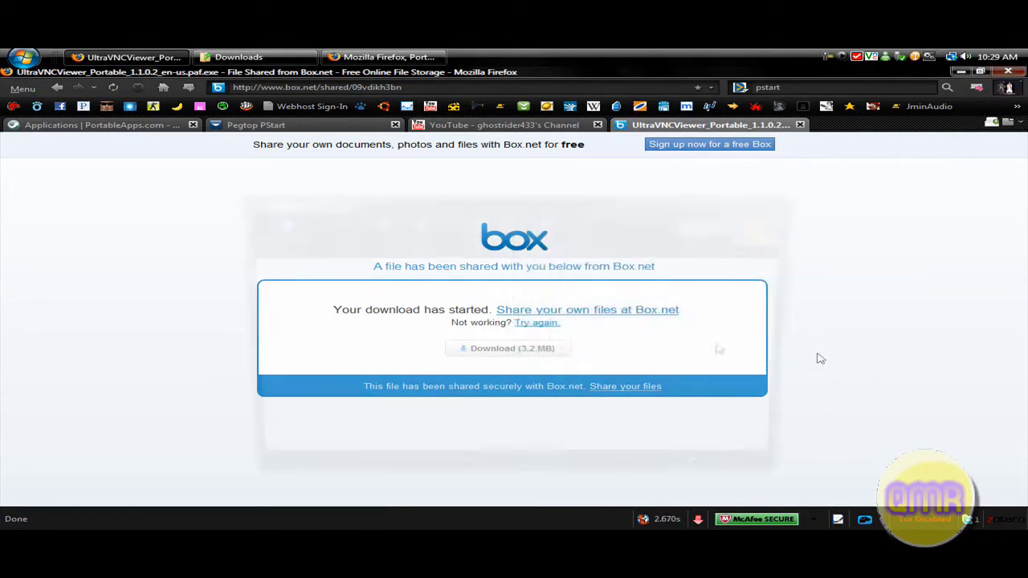
- Finish the Mozilla Firefox, Portable Edition setup wizard and open the flash drive (K:)
{"action": "left_click", "coordinate": [479, 59]}
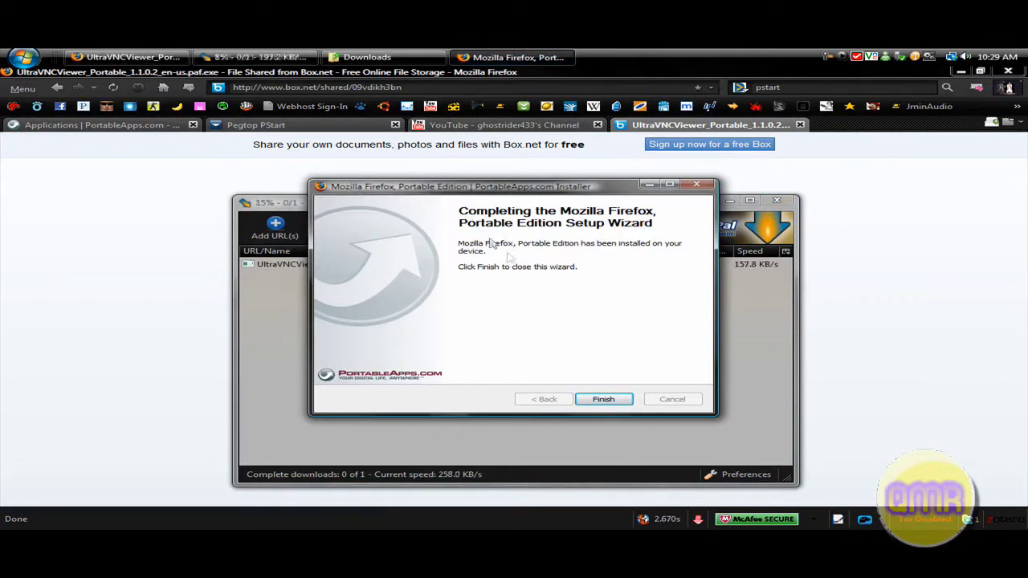
{"action": "left_click", "coordinate": [608, 402]}
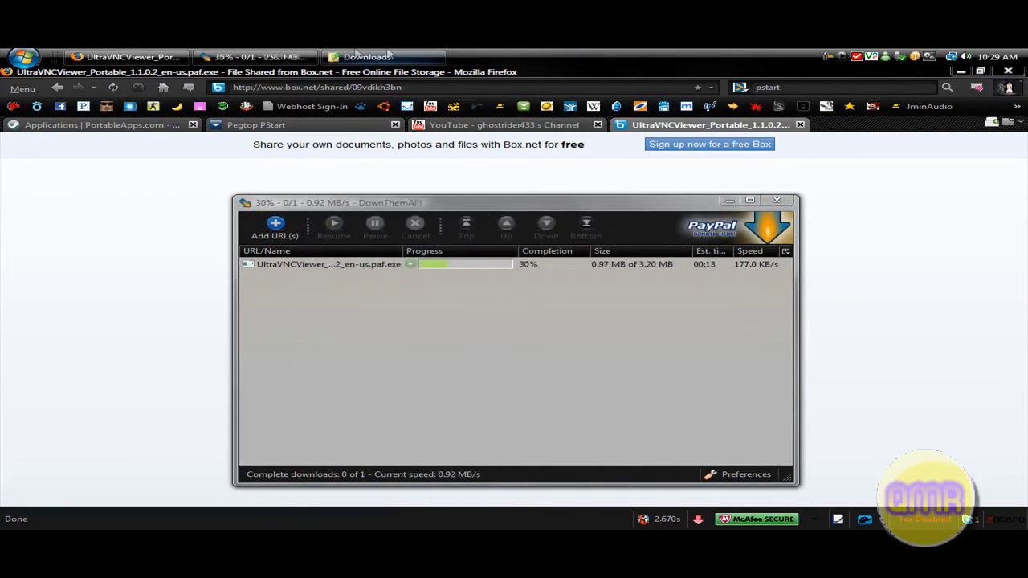
{"action": "left_click", "coordinate": [4, 54]}
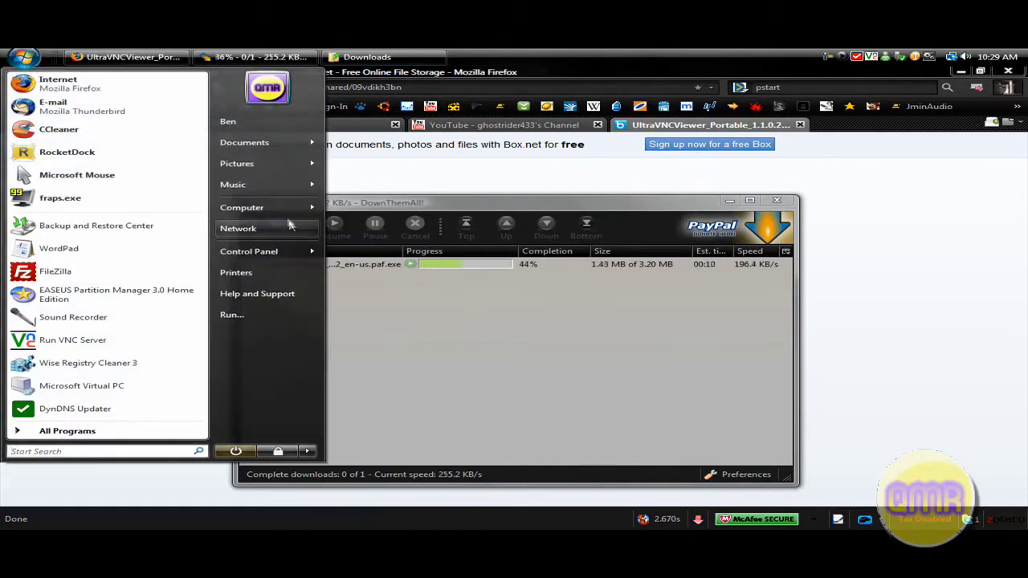
{"action": "mouse_move", "coordinate": [257, 207]}
{"action": "left_click", "coordinate": [422, 270]}
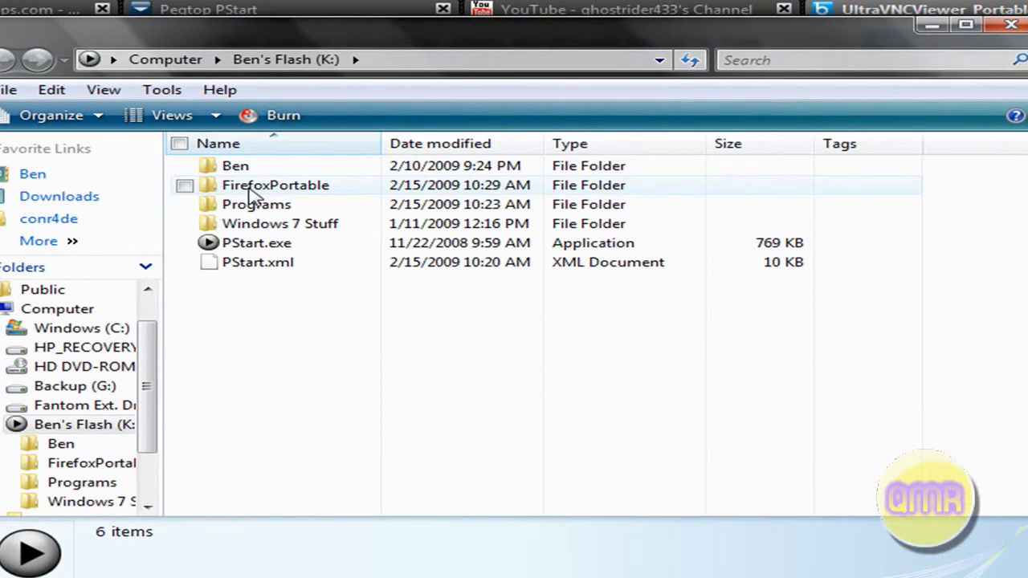
- Try to launch FirefoxPortable.exe from the FirefoxPortable folder and return to the flash drive's root folder
{"action": "double_click", "coordinate": [250, 189]}
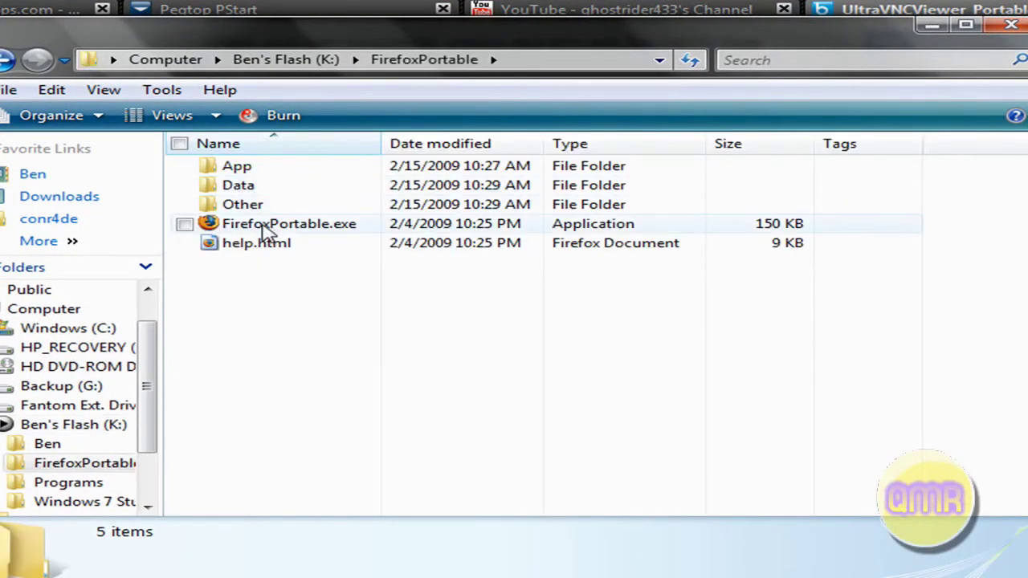
{"action": "double_click", "coordinate": [265, 227]}
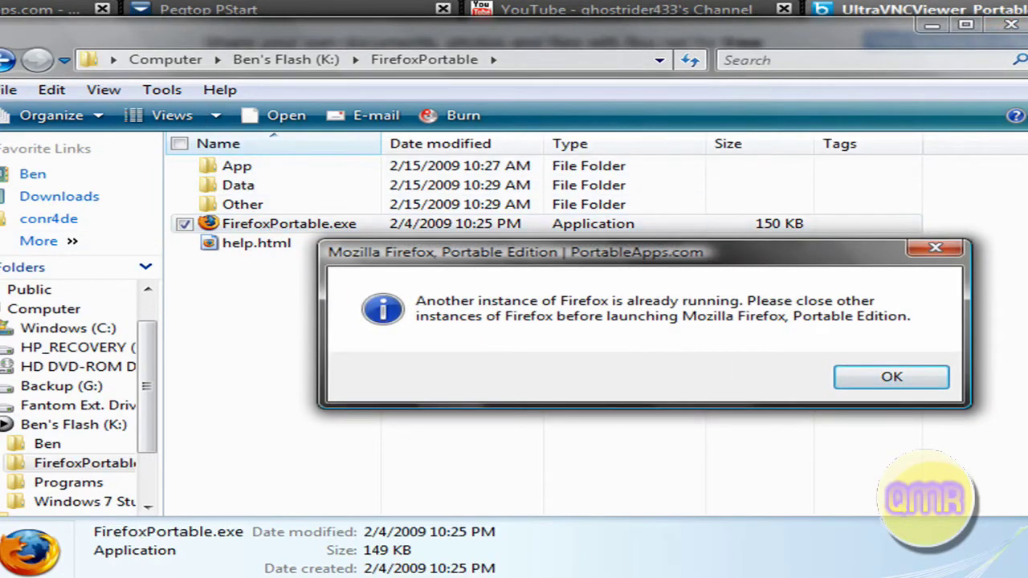
{"action": "left_click", "coordinate": [894, 381]}
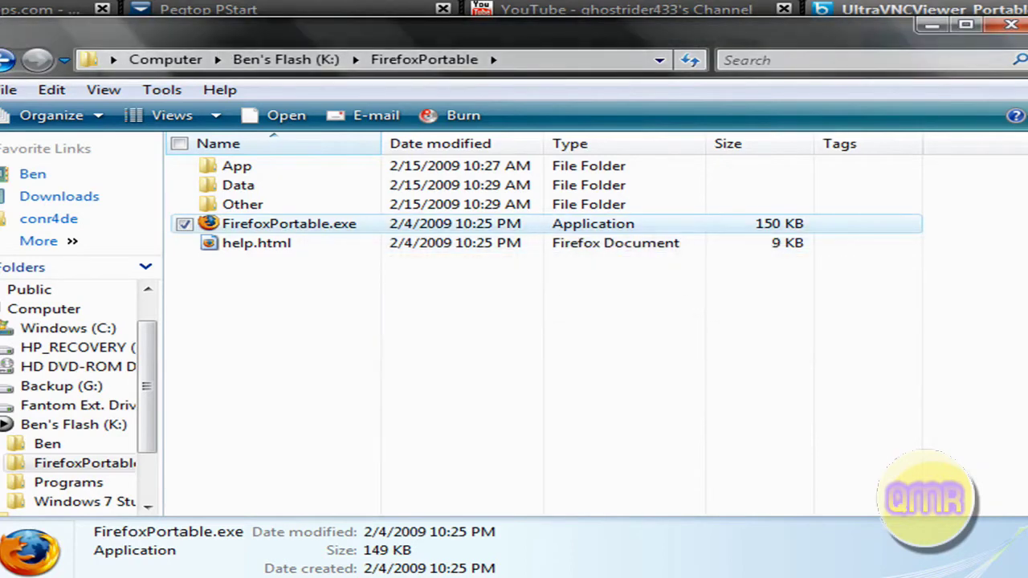
{"action": "left_click", "coordinate": [364, 343]}
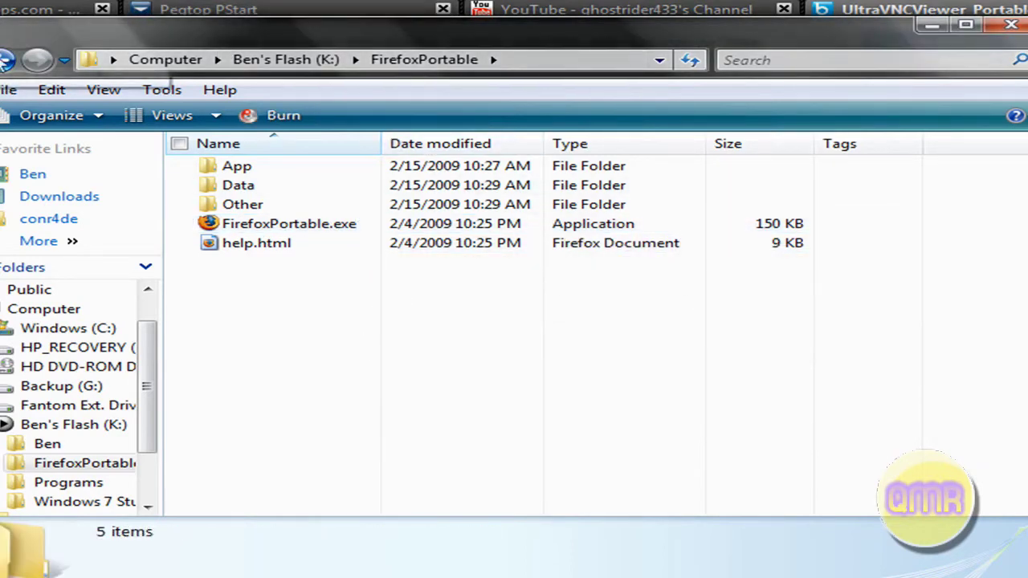
{"action": "left_click", "coordinate": [8, 59]}
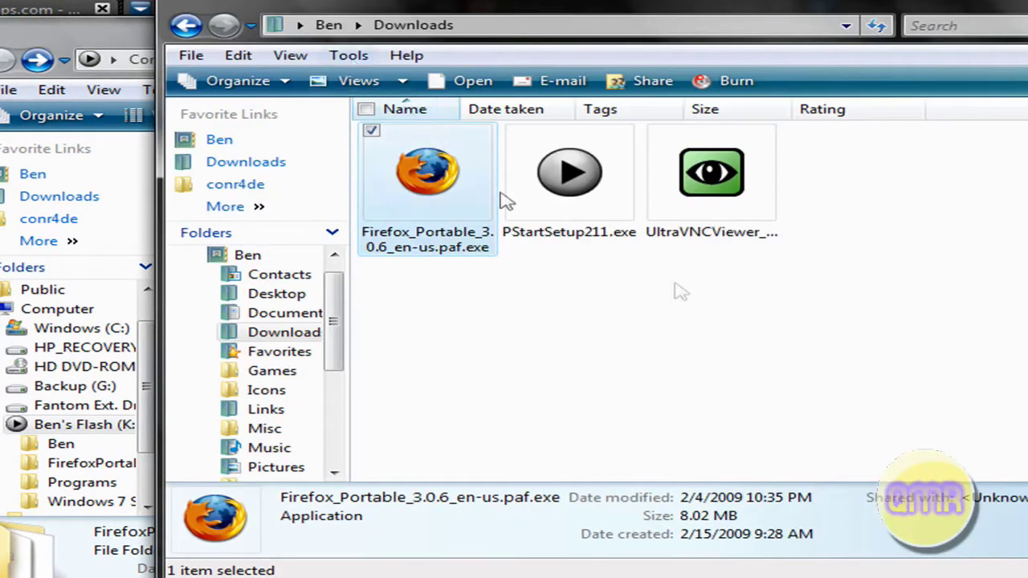
- Run the UltraVNCViewer Portable installer from the Downloads folder and install it to the flash drive root, K:\
{"action": "double_click", "coordinate": [757, 202]}
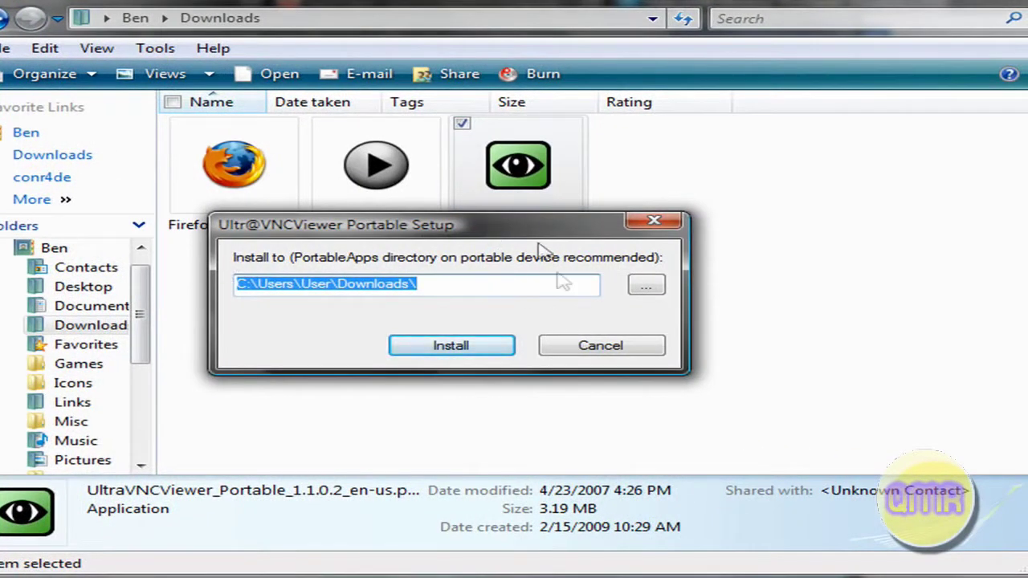
{"action": "left_click", "coordinate": [647, 290]}
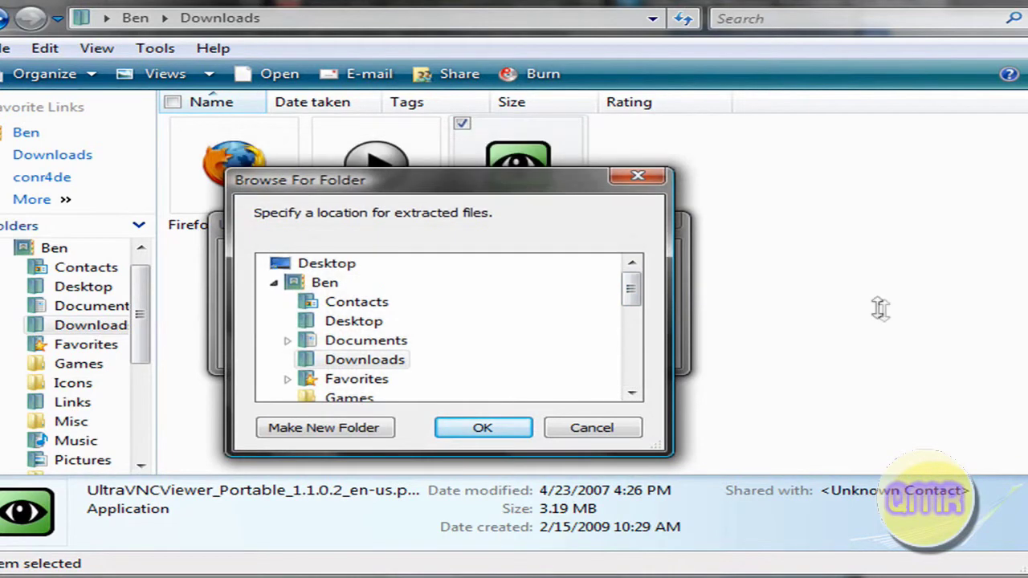
{"action": "key", "text": "Escape"}
{"action": "left_click", "coordinate": [652, 288]}
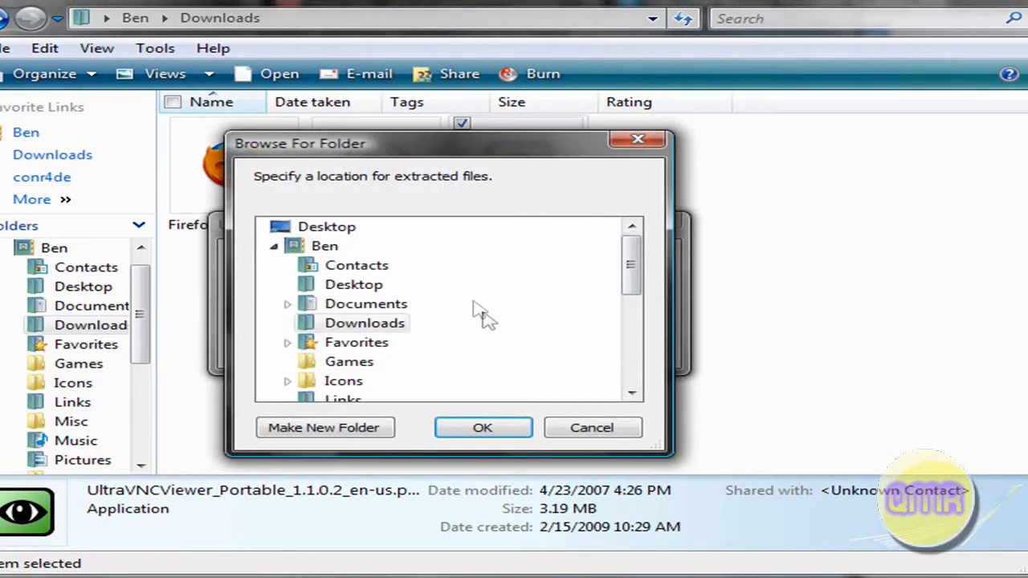
{"action": "left_click", "coordinate": [274, 247]}
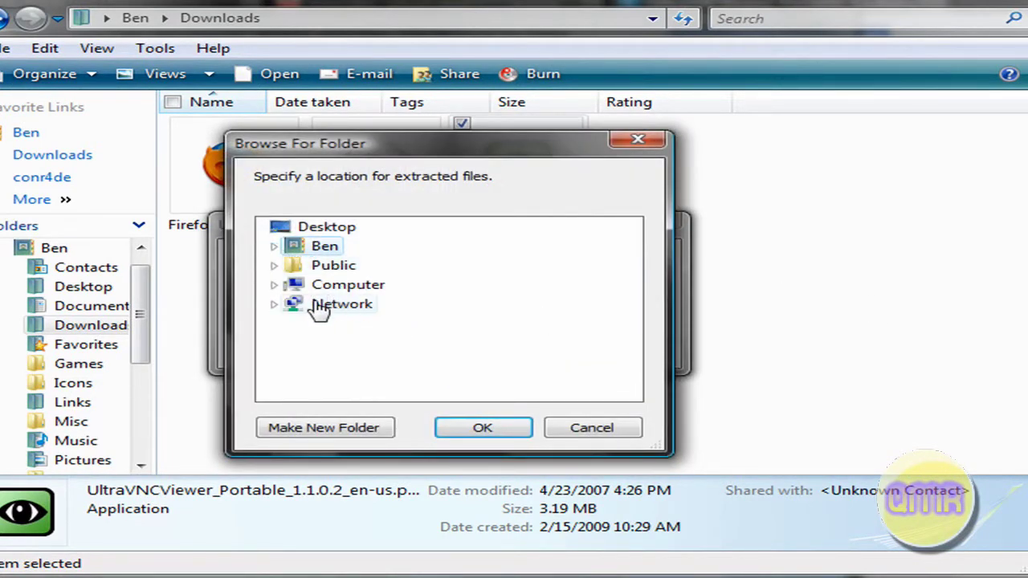
{"action": "left_click", "coordinate": [274, 285]}
{"action": "double_click", "coordinate": [329, 362]}
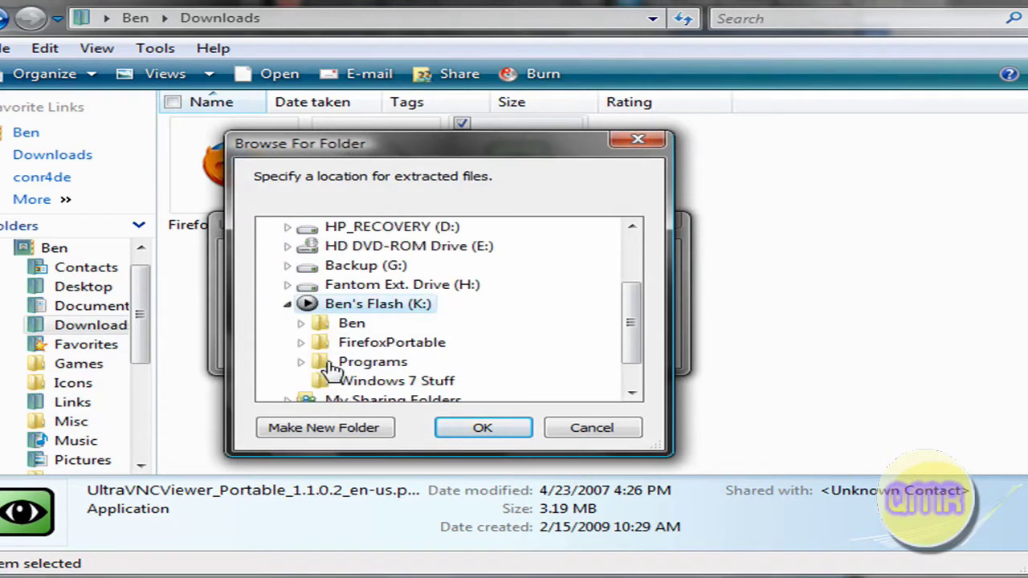
{"action": "left_click", "coordinate": [496, 430]}
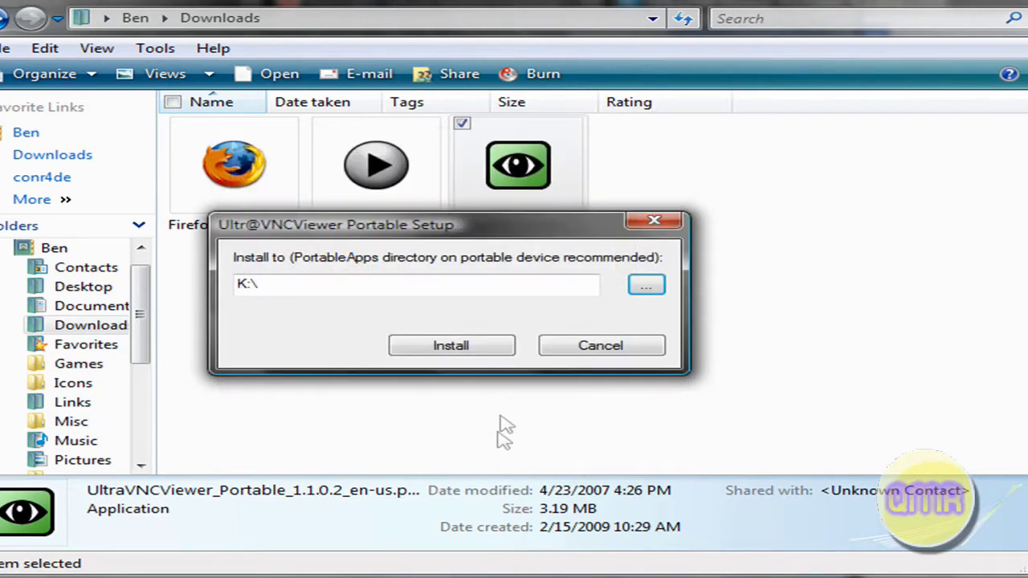
{"action": "left_click", "coordinate": [451, 346]}
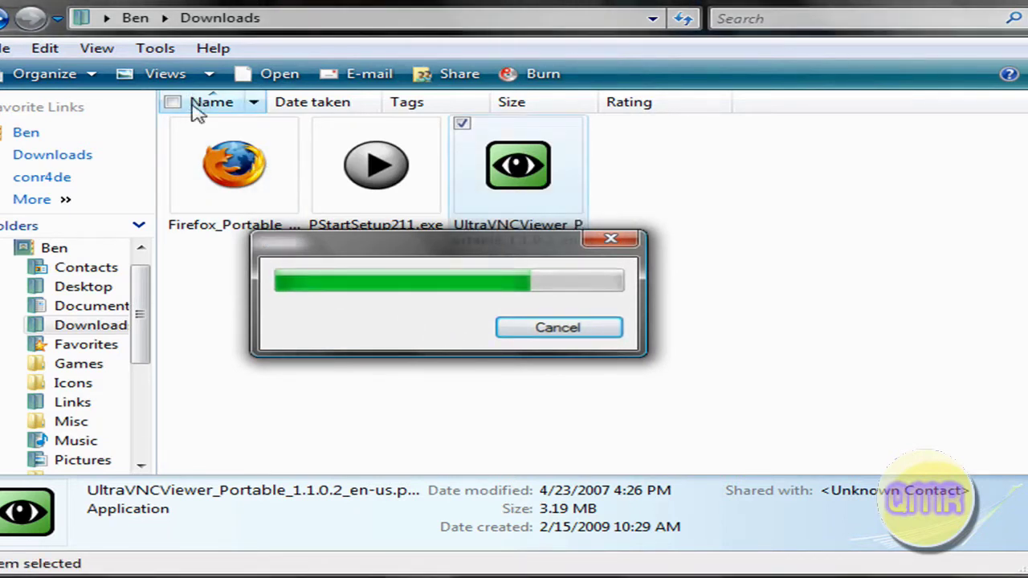
- Return to the flash drive (K:) window and widen its Name column to fit the full UltraVNCViewer Portable folder name
{"action": "key", "text": "alt+Tab"}
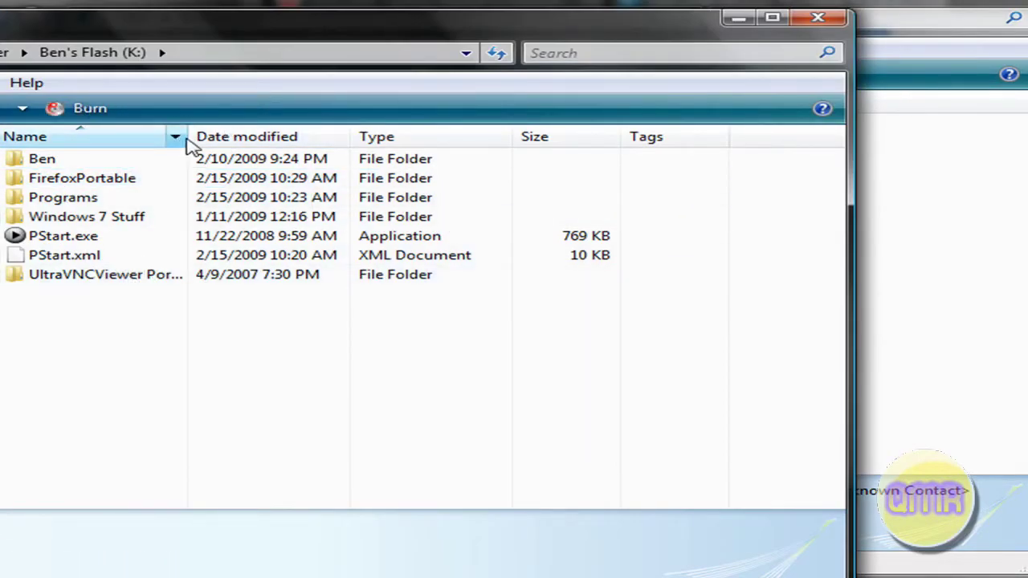
{"action": "left_click_drag", "start_coordinate": [188, 137], "coordinate": [338, 141]}
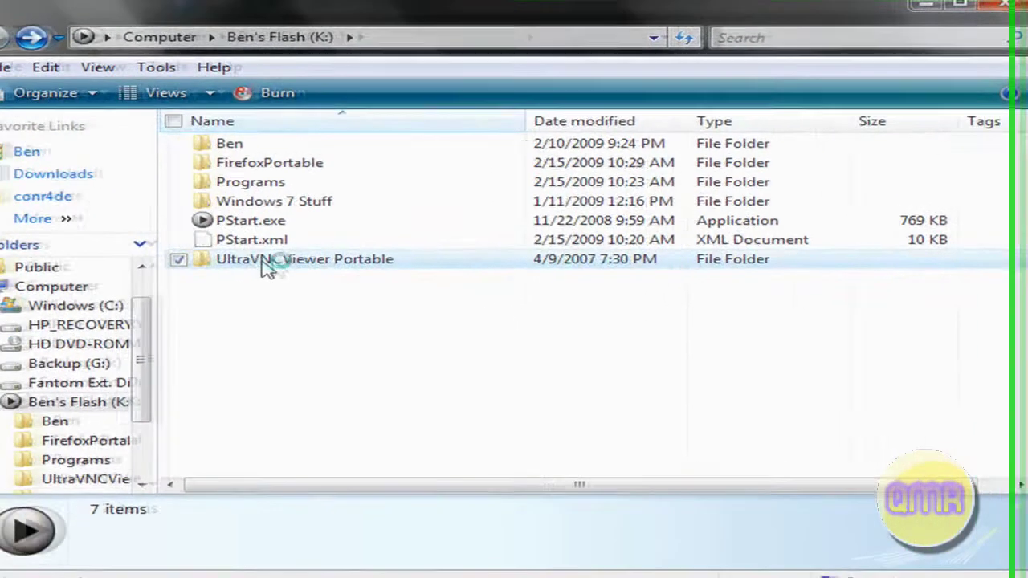
- Launch UltraVNCViewerPortable.exe from the UltraVNCViewer Portable folder and close its Connection dialog
{"action": "double_click", "coordinate": [79, 274]}
{"action": "left_click", "coordinate": [297, 200]}
{"action": "key", "text": "F2"}
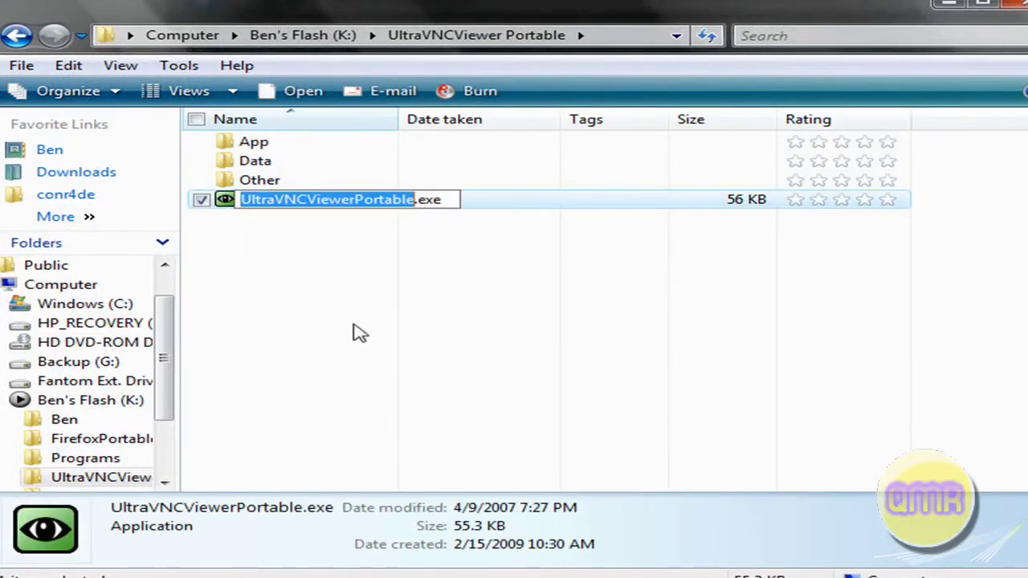
{"action": "double_click", "coordinate": [492, 207]}
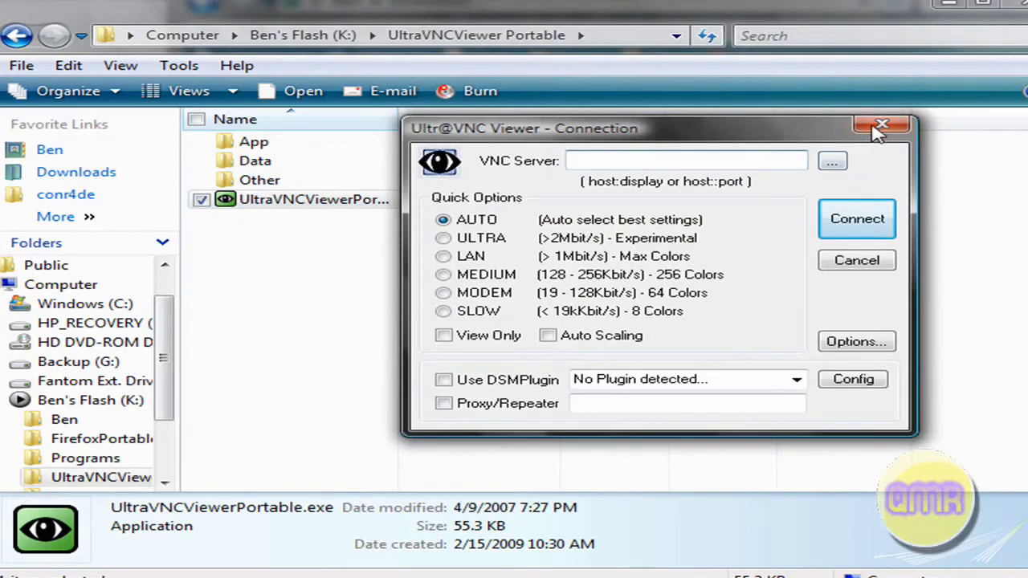
{"action": "left_click", "coordinate": [881, 126]}
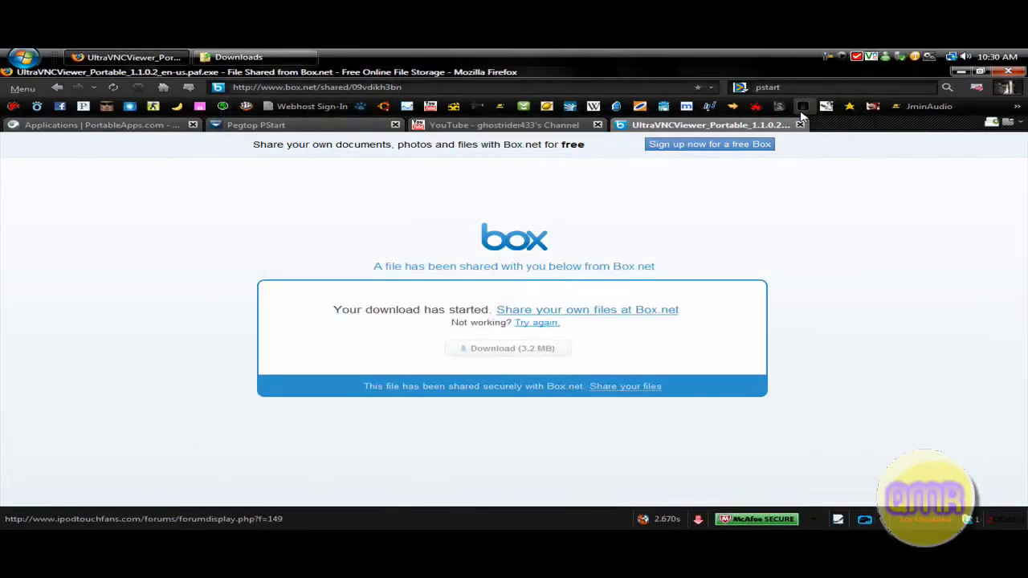
- Close the Box.net download page in Firefox and show the Pegtop PStart page
{"action": "left_click", "coordinate": [800, 125]}
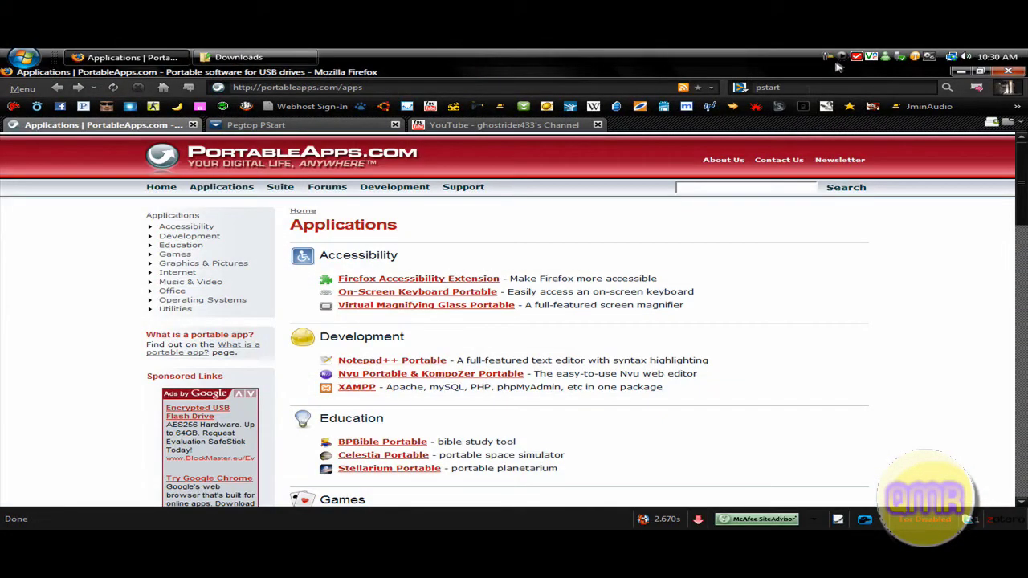
{"action": "left_click", "coordinate": [960, 71]}
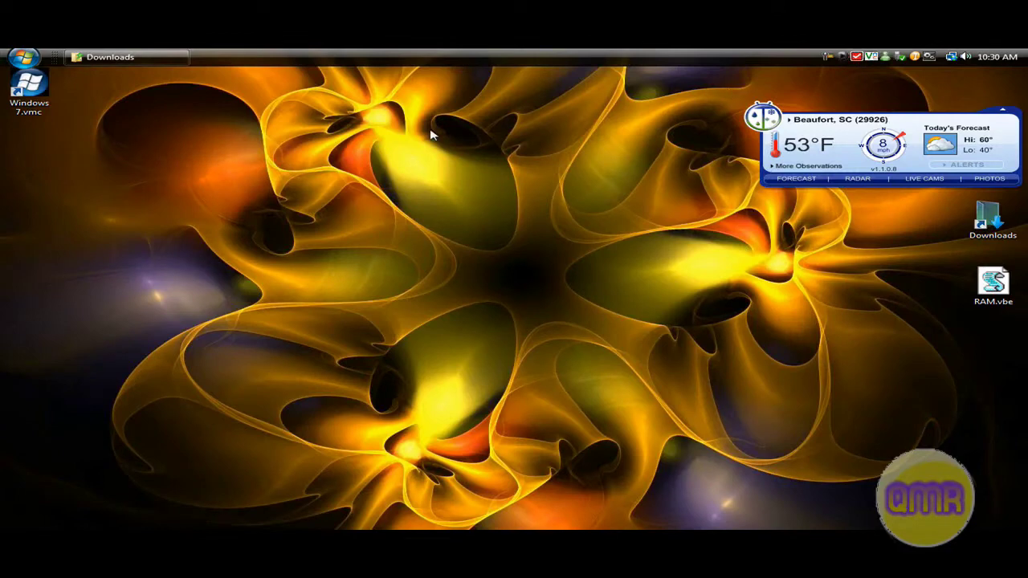
{"action": "mouse_move", "coordinate": [771, 521]}
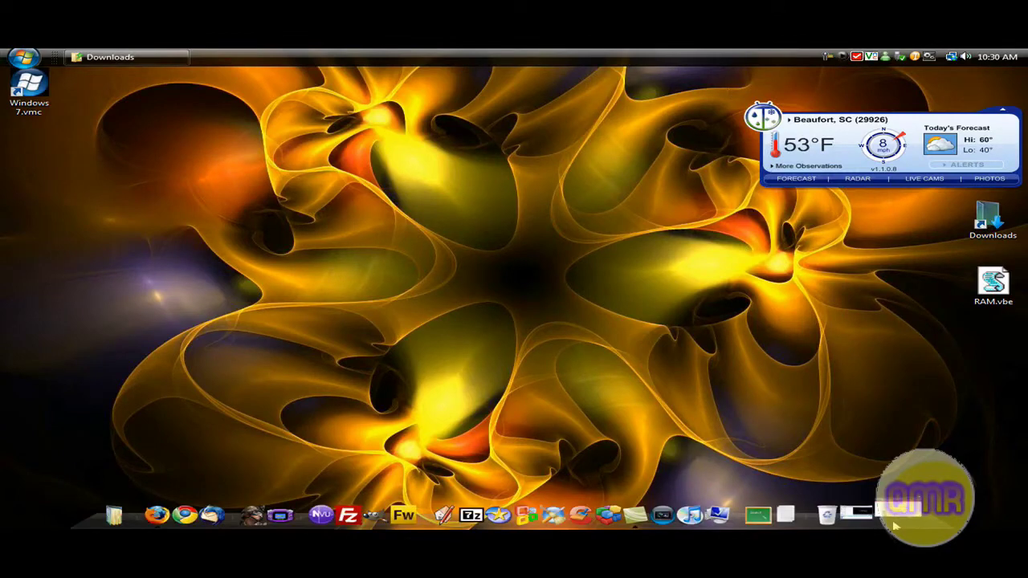
{"action": "left_click", "coordinate": [170, 515]}
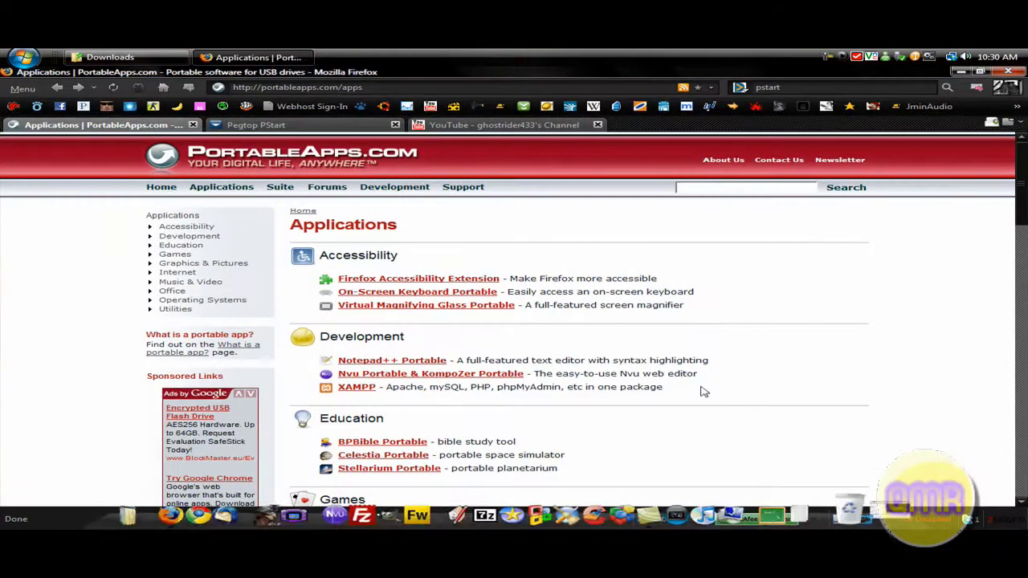
{"action": "left_click", "coordinate": [255, 125]}
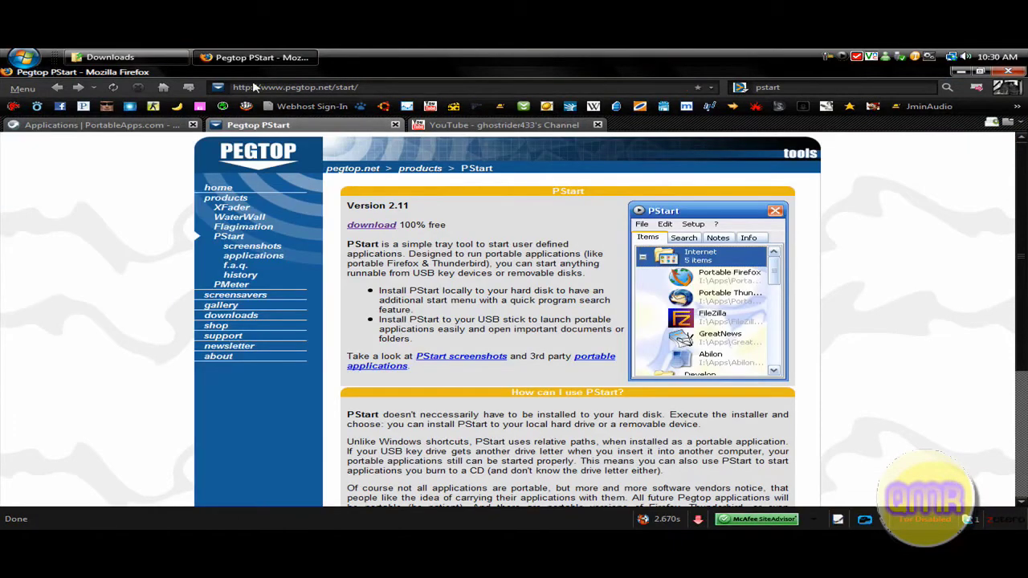
- Download PStartSetup211.exe from the PStart download page using dTa OneClick!
{"action": "left_click", "coordinate": [368, 229]}
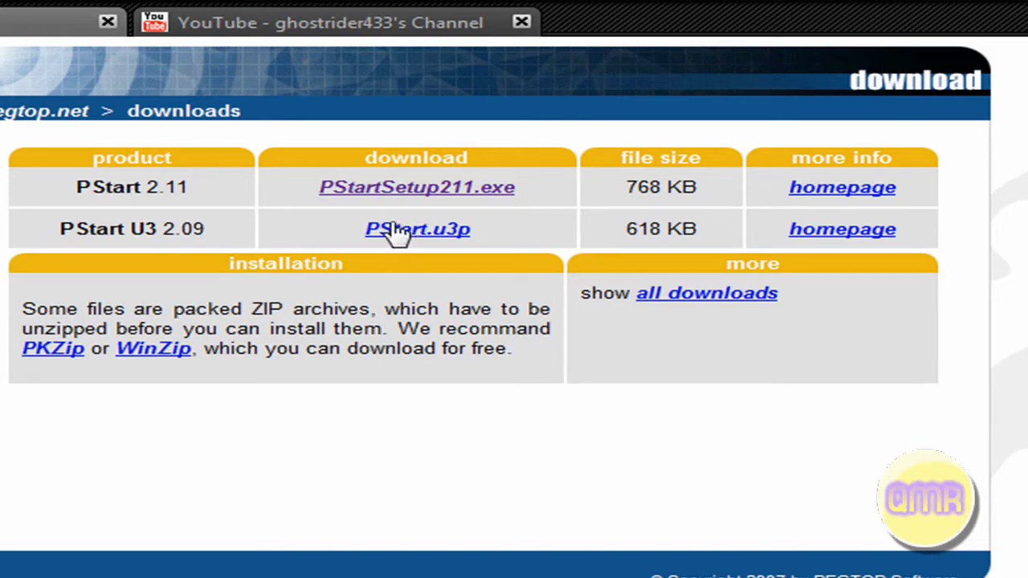
{"action": "left_click", "coordinate": [347, 191]}
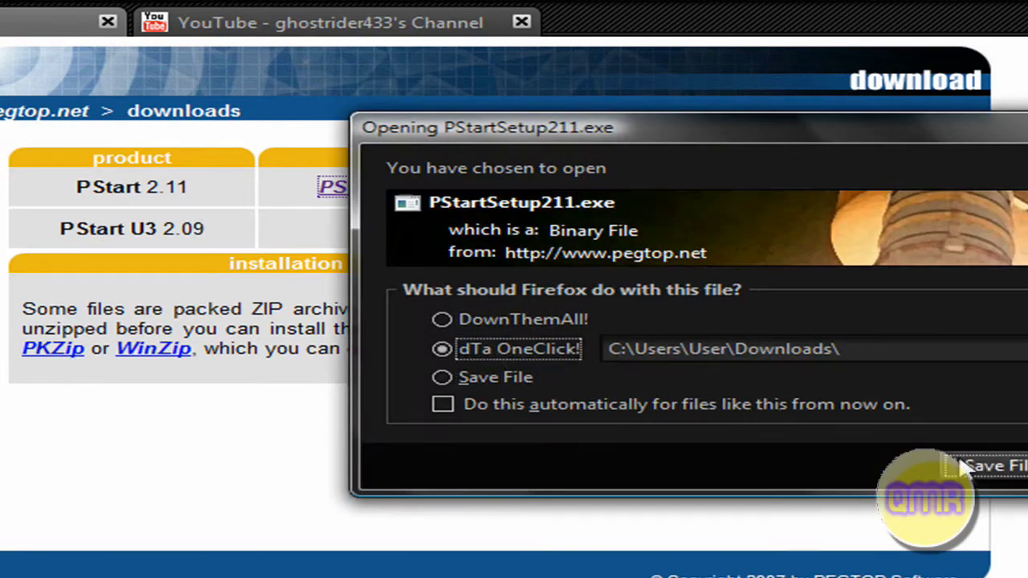
{"action": "left_click", "coordinate": [985, 460]}
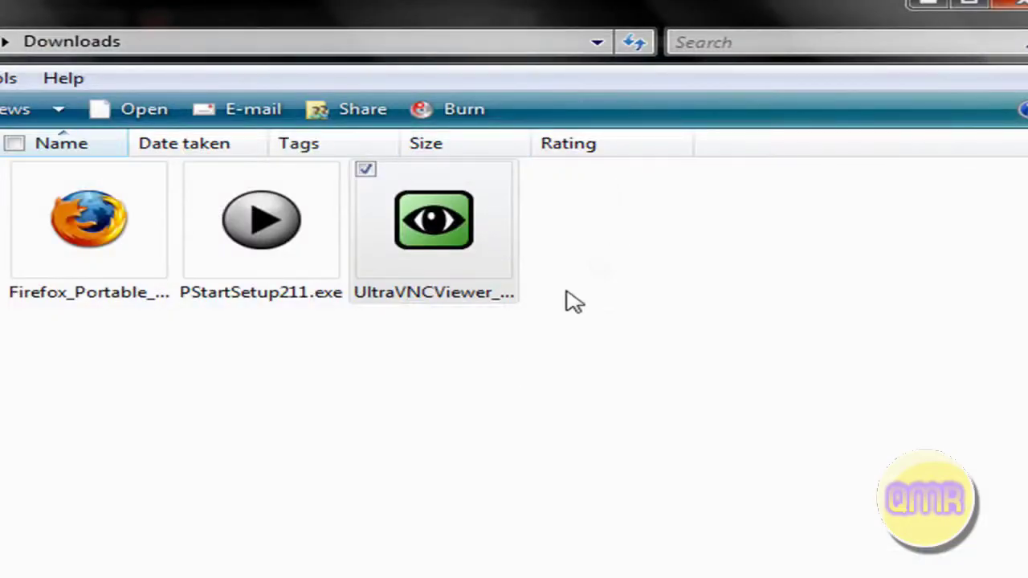
- Run PStartSetup211.exe from the Downloads folder, accept the license agreement and choose a portable setup on drive K:
{"action": "left_click", "coordinate": [409, 445]}
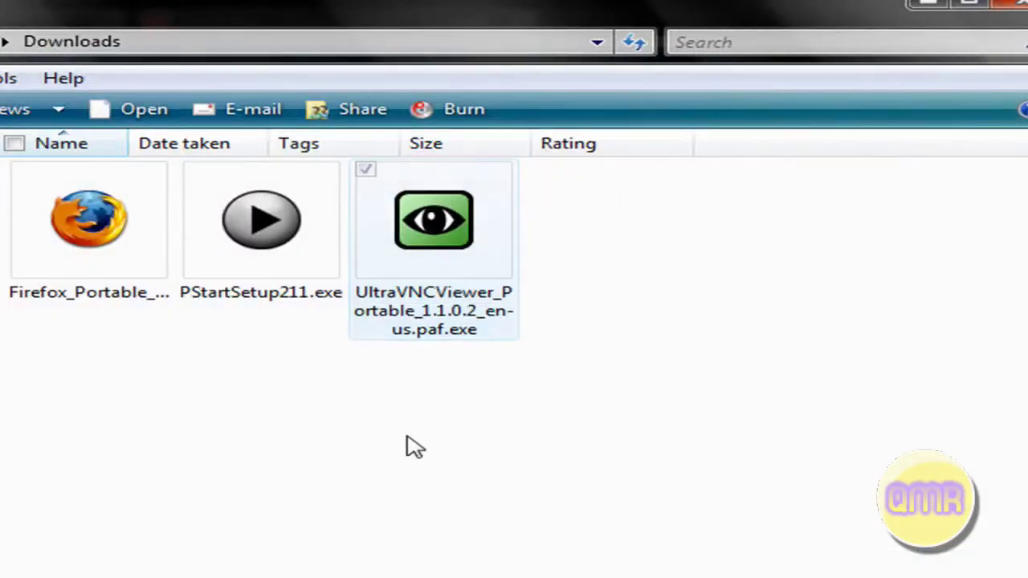
{"action": "double_click", "coordinate": [293, 245]}
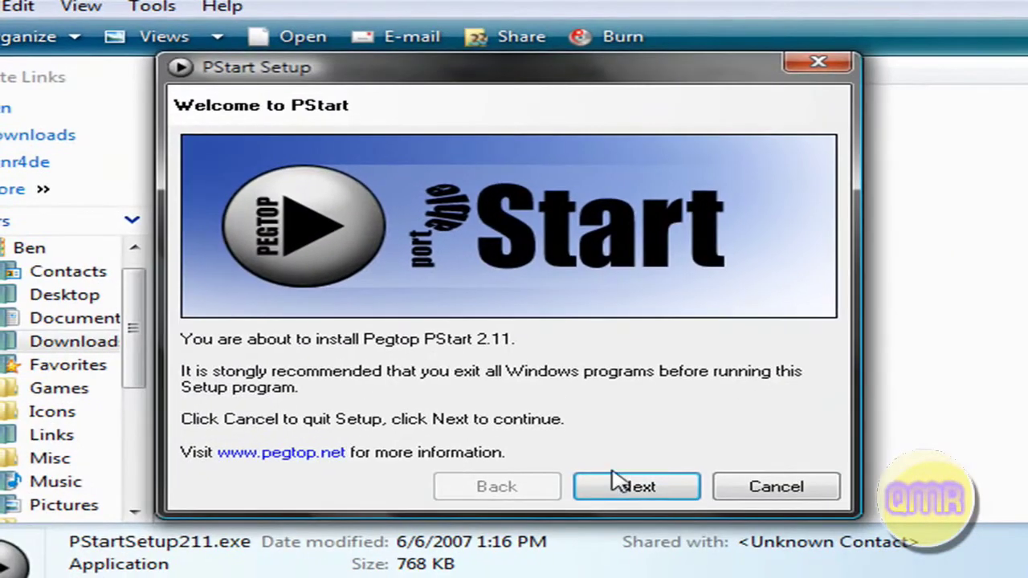
{"action": "left_click", "coordinate": [614, 485]}
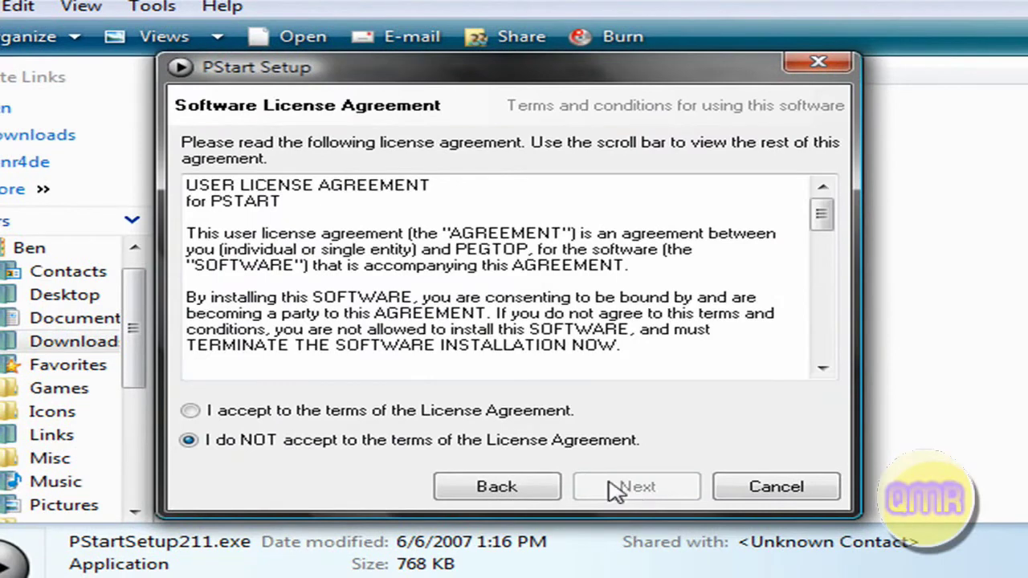
{"action": "left_click", "coordinate": [484, 411]}
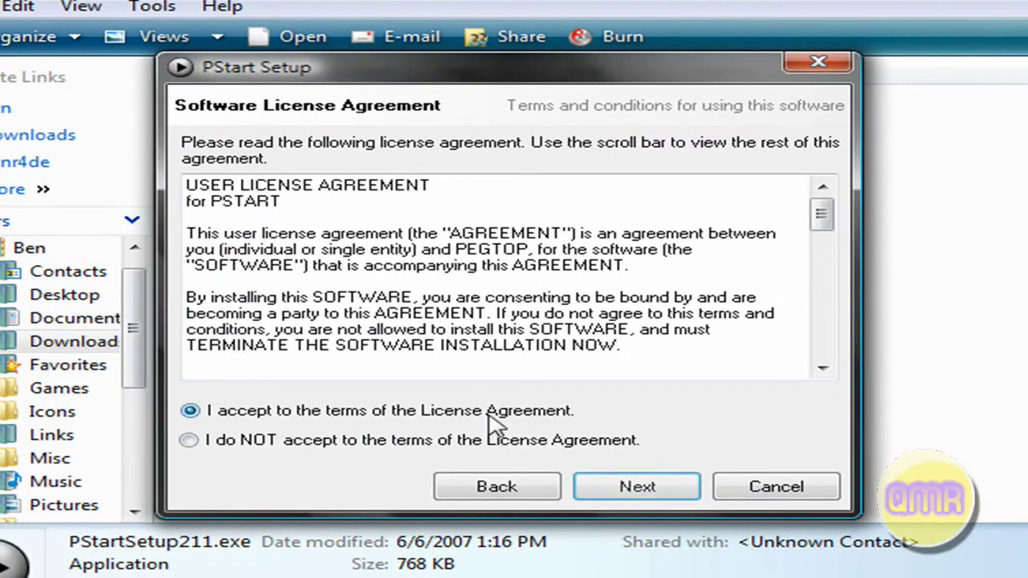
{"action": "left_click", "coordinate": [635, 494]}
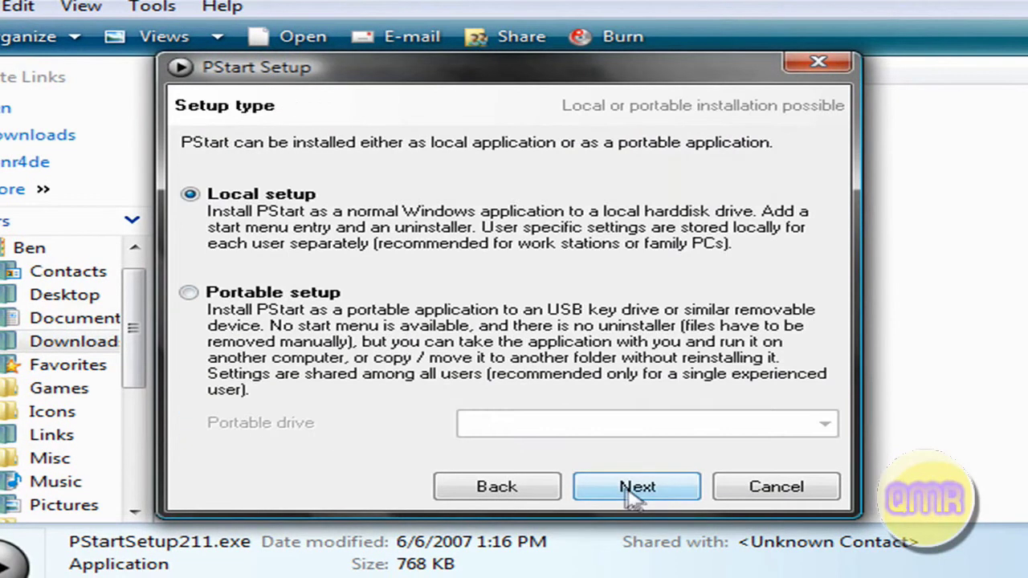
{"action": "left_click", "coordinate": [189, 293]}
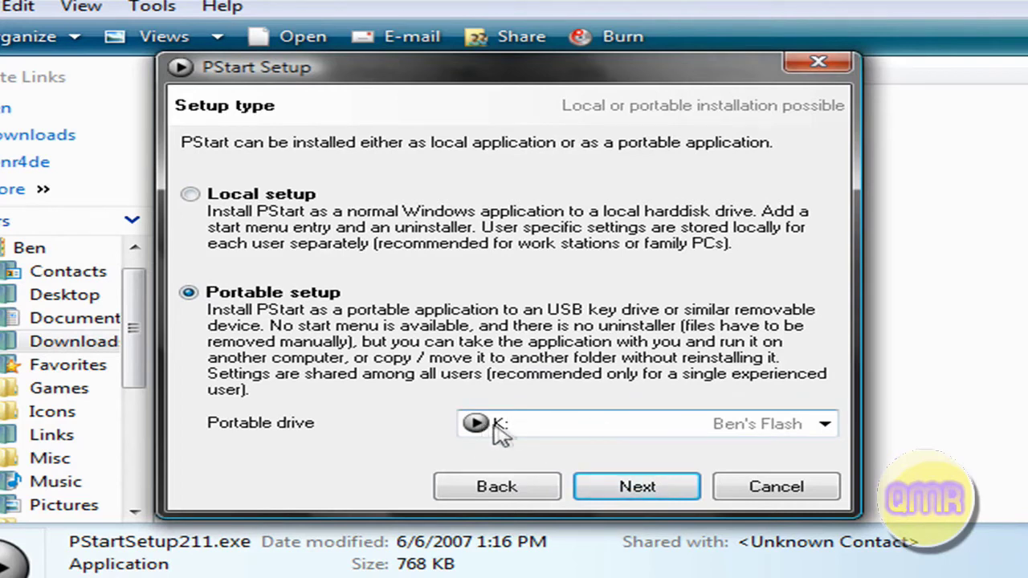
{"action": "left_click", "coordinate": [635, 488]}
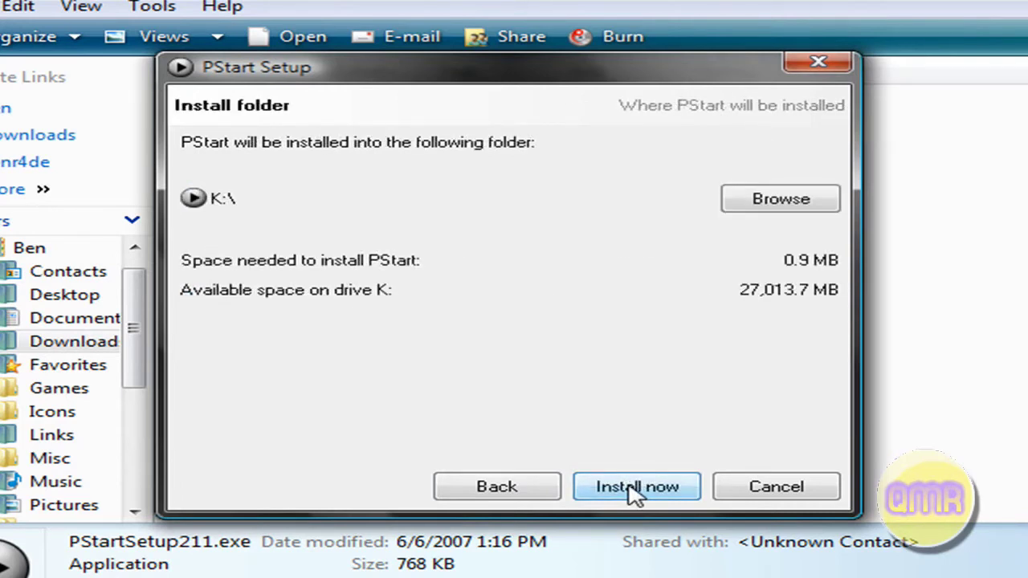
- View the choices for the PStart installation folder, keep K:\ and exit the setup without installing
{"action": "left_click", "coordinate": [774, 204]}
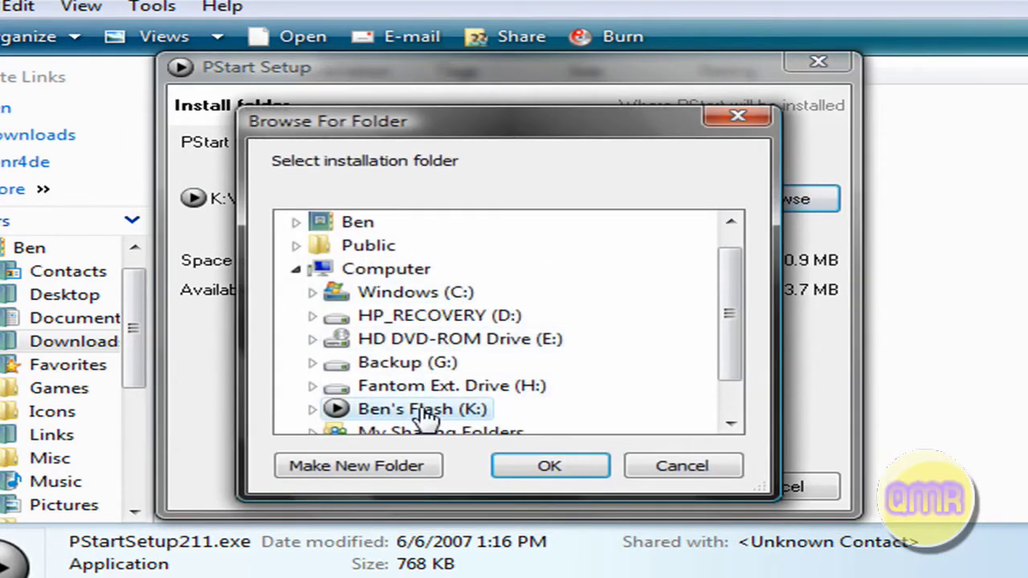
{"action": "left_click", "coordinate": [681, 472]}
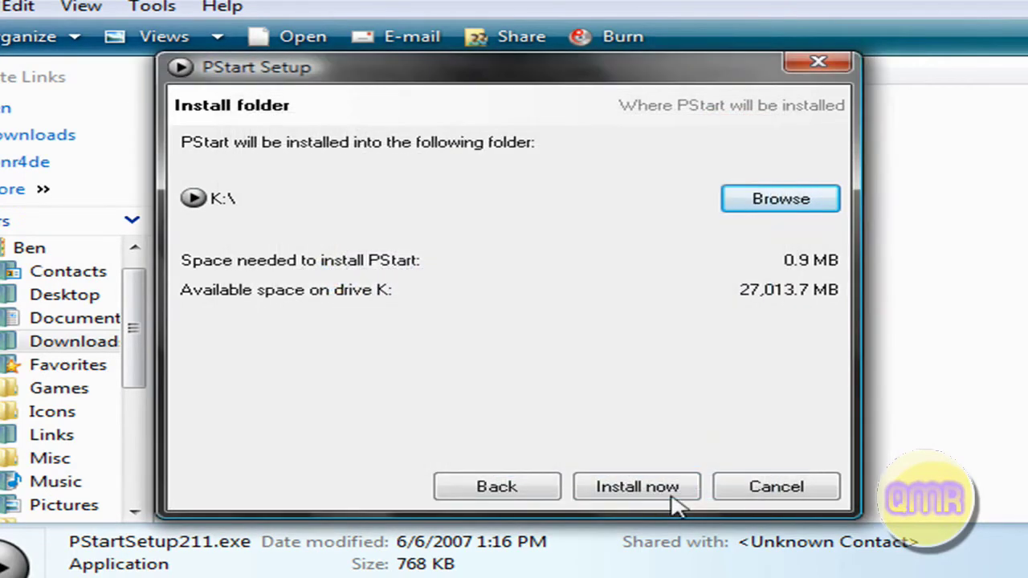
{"action": "left_click", "coordinate": [795, 491]}
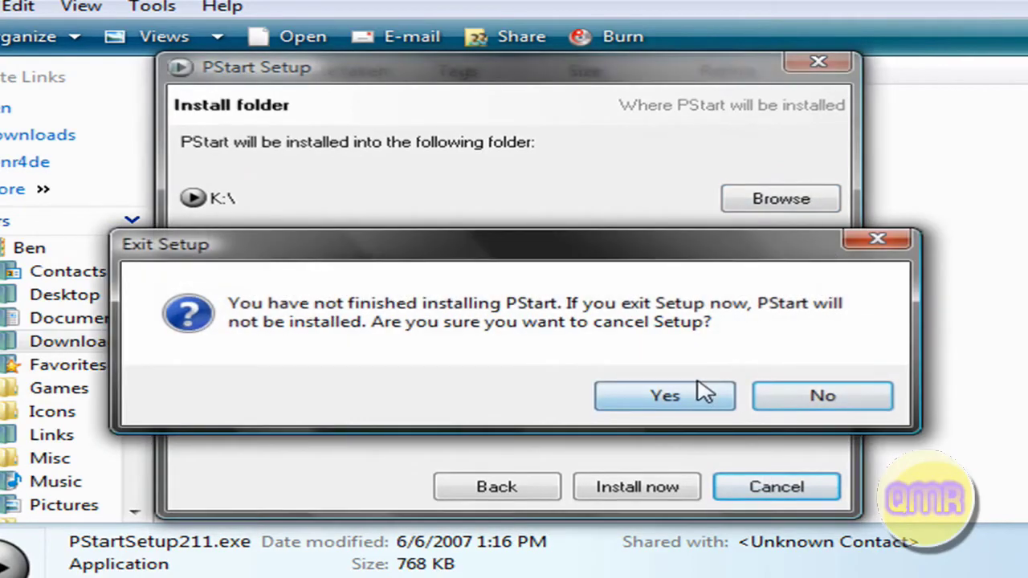
{"action": "left_click", "coordinate": [702, 390]}
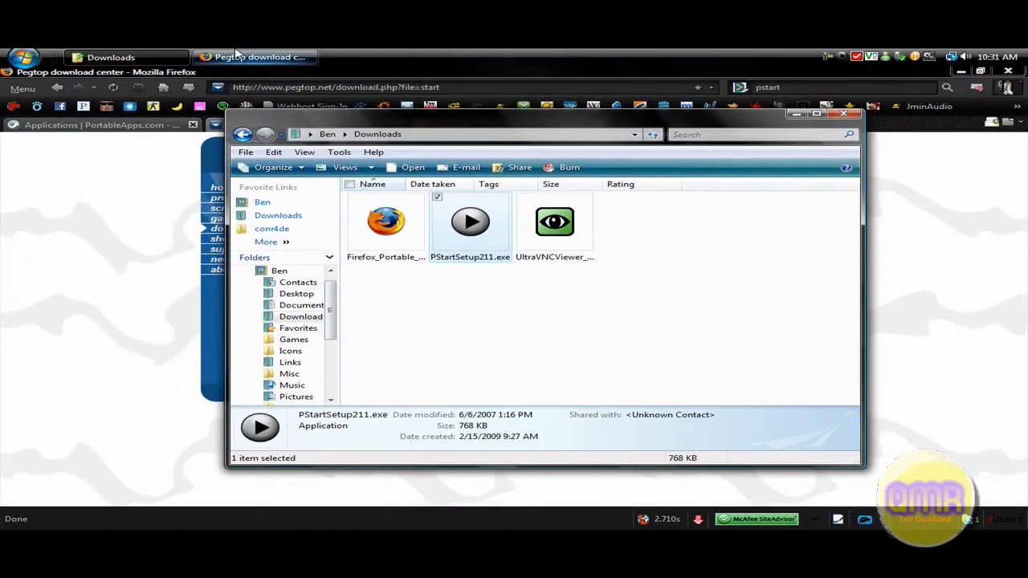
- Open the flash drive (K:) and launch PStart.exe
{"action": "left_click", "coordinate": [113, 56]}
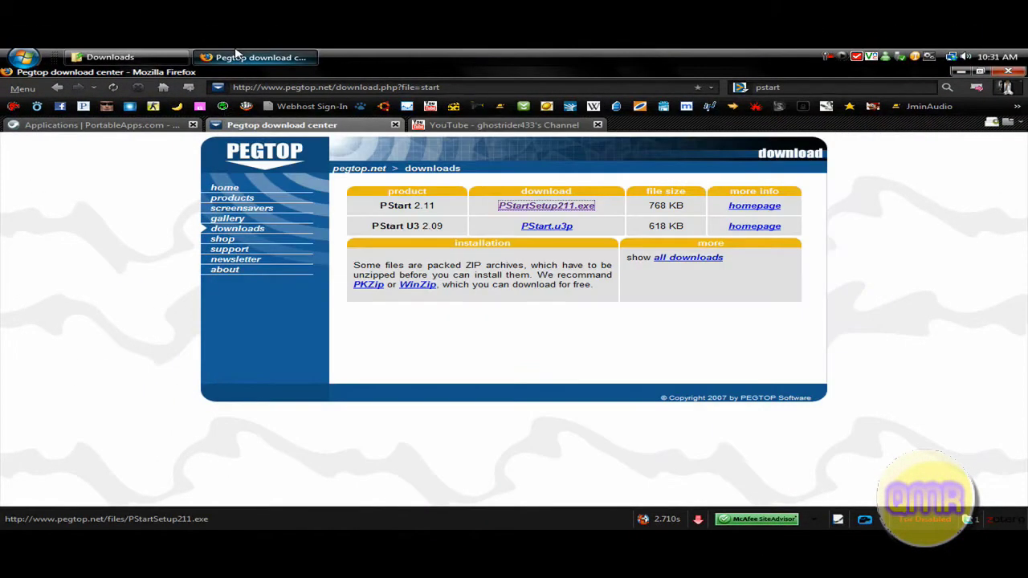
{"action": "left_click", "coordinate": [152, 56]}
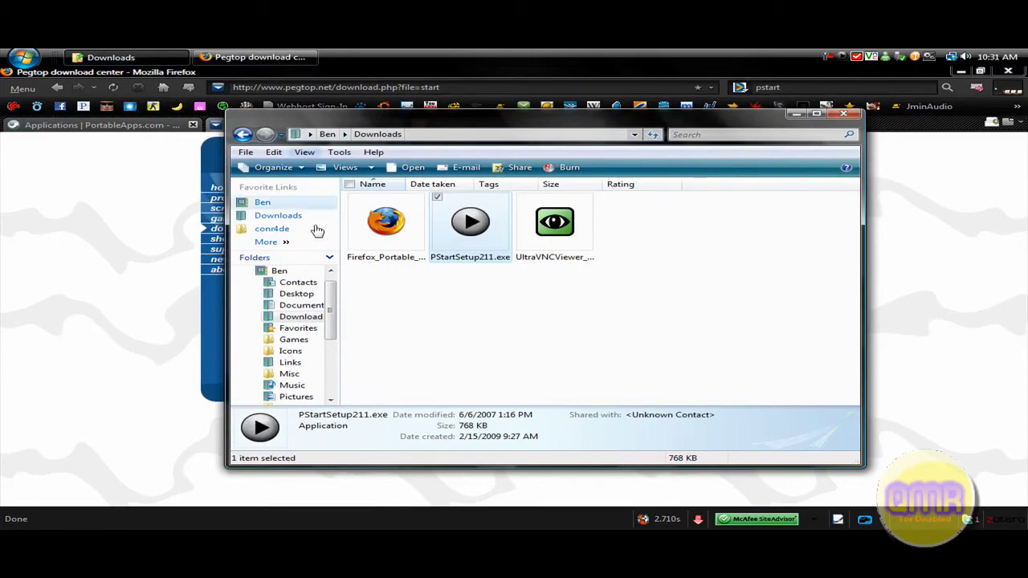
{"action": "key", "text": "super"}
{"action": "mouse_move", "coordinate": [298, 207]}
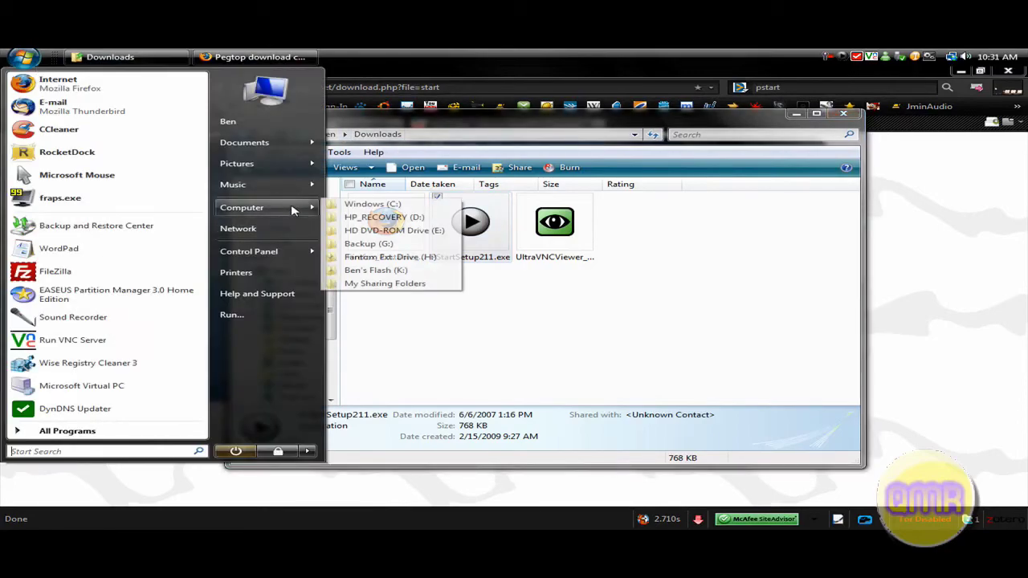
{"action": "left_click", "coordinate": [392, 271]}
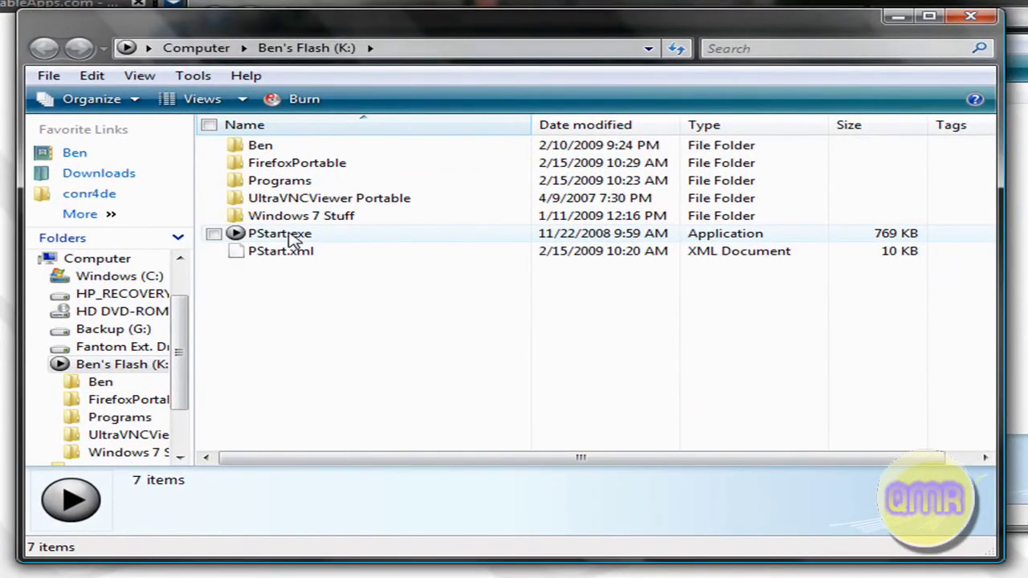
{"action": "double_click", "coordinate": [290, 238]}
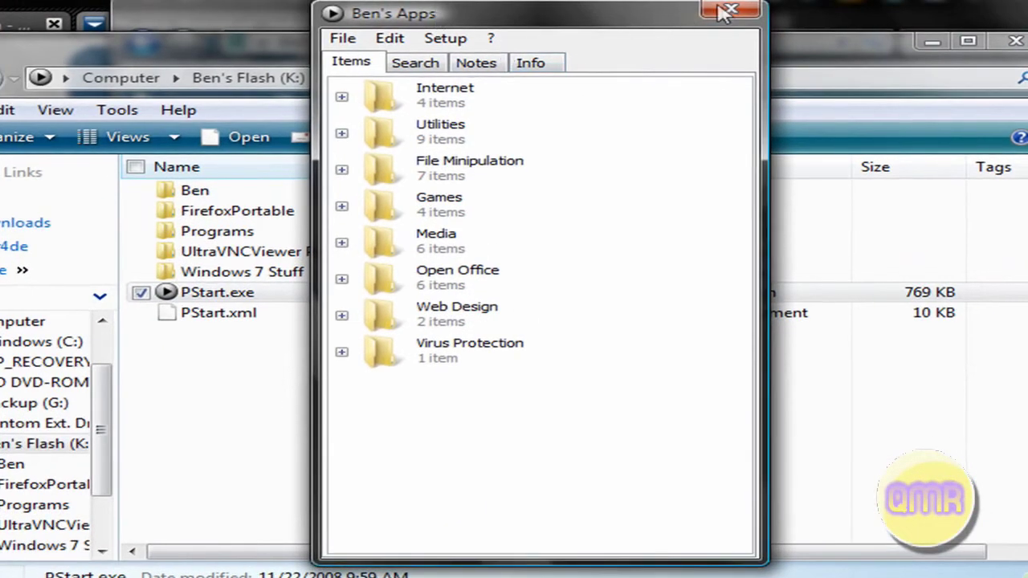
- Add a group named Game Dev to the PStart items and move it below Virus Protection, collapsing the Internet group
{"action": "right_click", "coordinate": [438, 423]}
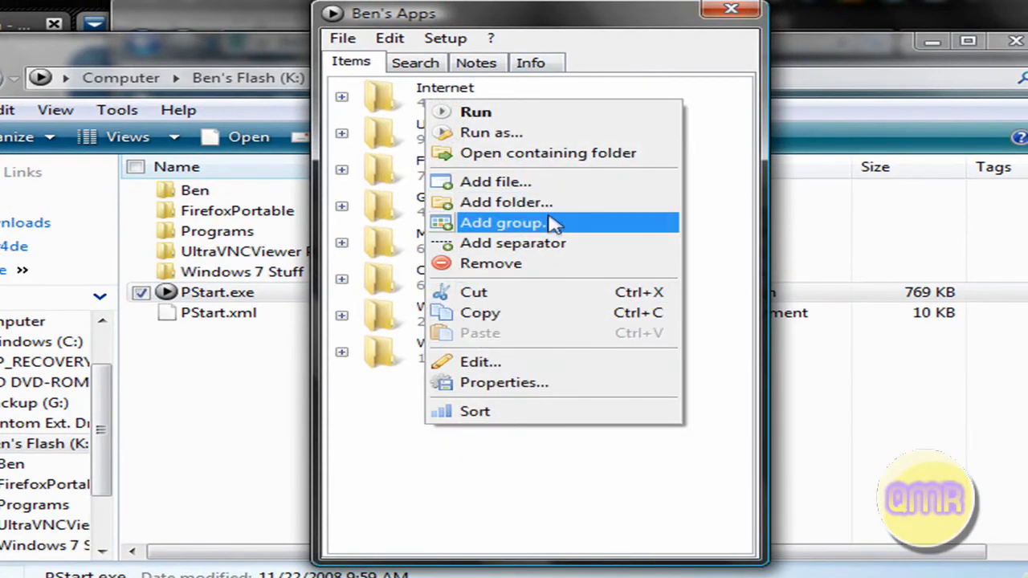
{"action": "left_click", "coordinate": [554, 225]}
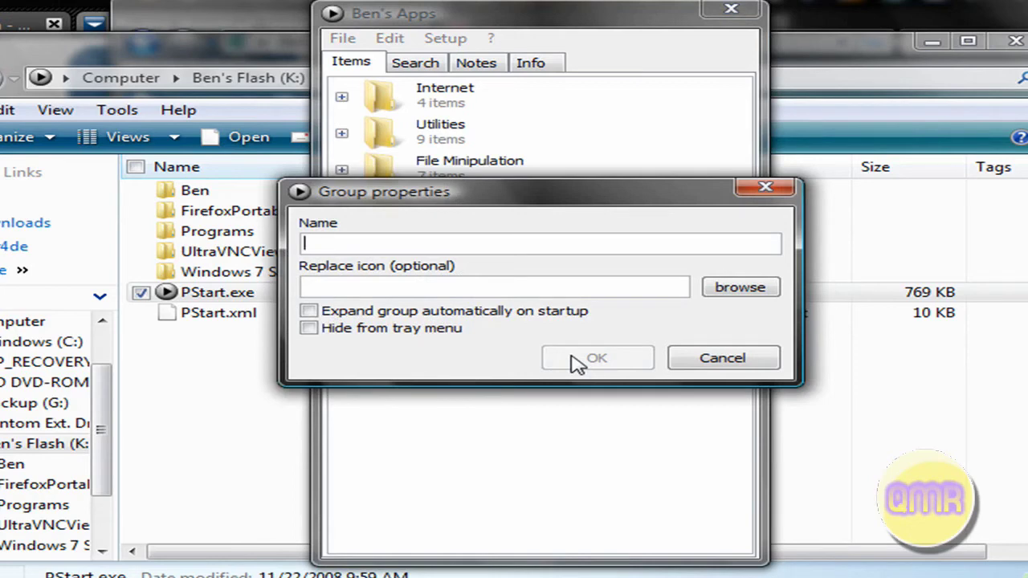
{"action": "type", "text": "Gam"}
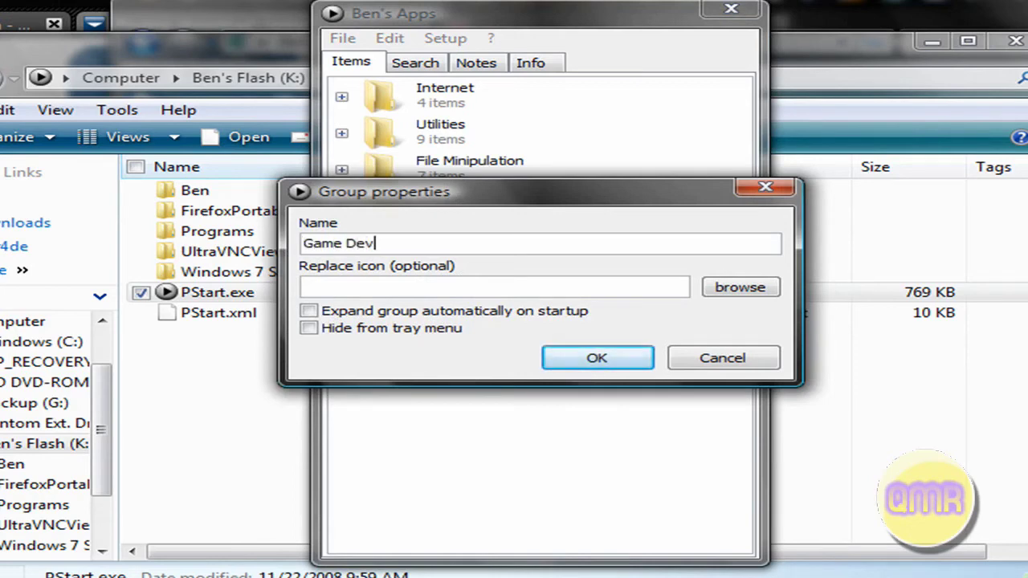
{"action": "type", "text": "e Dev"}
{"action": "left_click", "coordinate": [582, 361]}
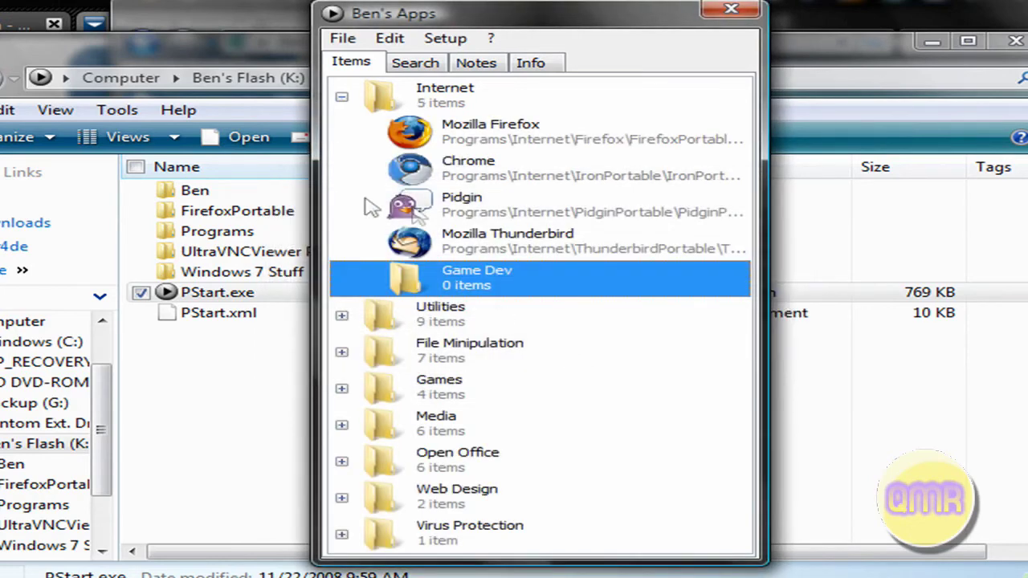
{"action": "left_click_drag", "start_coordinate": [442, 290], "coordinate": [470, 554]}
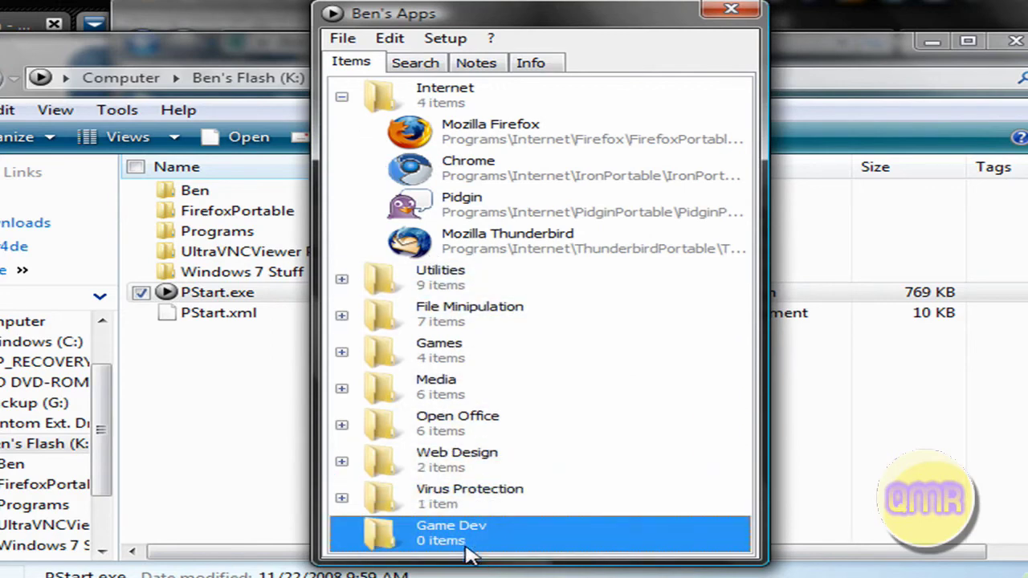
{"action": "left_click", "coordinate": [342, 97]}
- Browse the flash drive's Programs folder for a file to add to Game Dev, cancel, and delete that group
{"action": "right_click", "coordinate": [474, 375]}
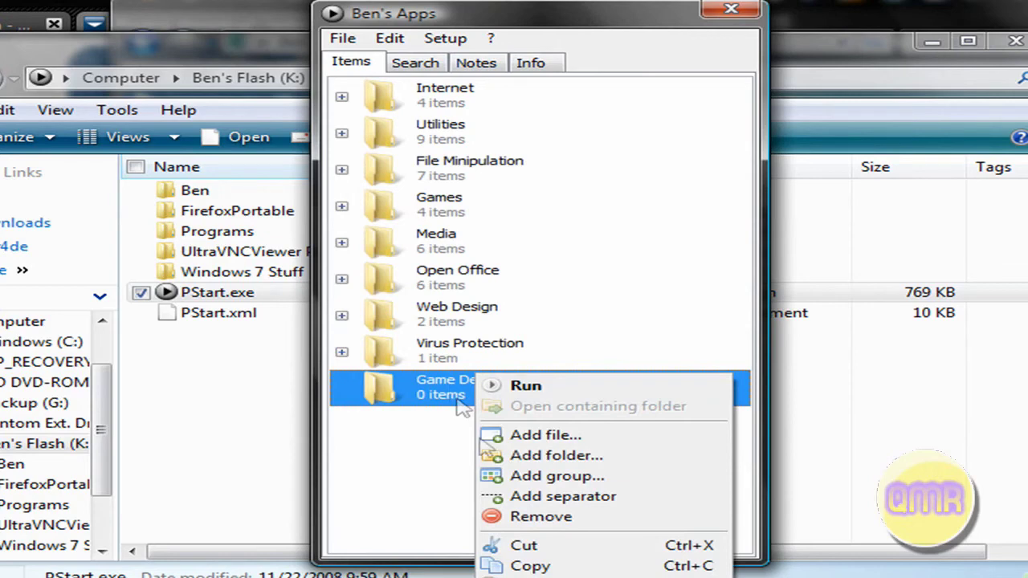
{"action": "left_click", "coordinate": [480, 436]}
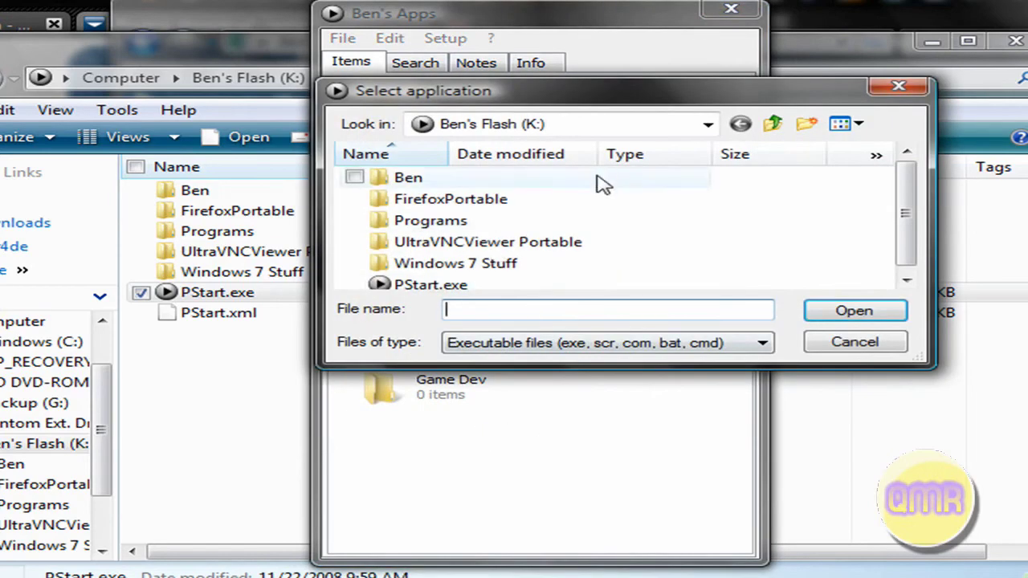
{"action": "left_click", "coordinate": [420, 228]}
{"action": "double_click", "coordinate": [419, 228]}
{"action": "scroll", "coordinate": [608, 250], "scroll_direction": "down", "scroll_amount": 2}
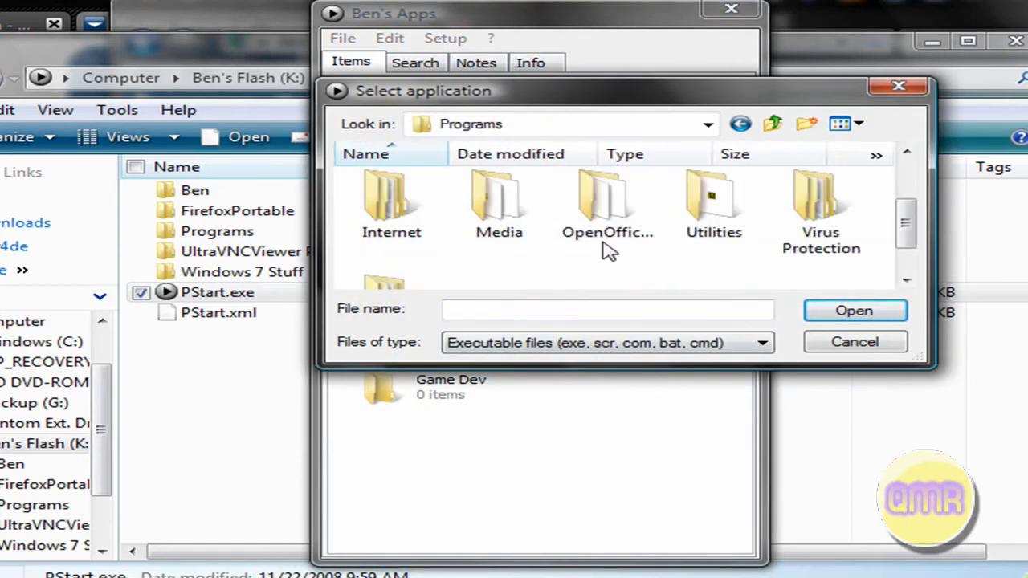
{"action": "scroll", "coordinate": [573, 276], "scroll_direction": "up", "scroll_amount": 2}
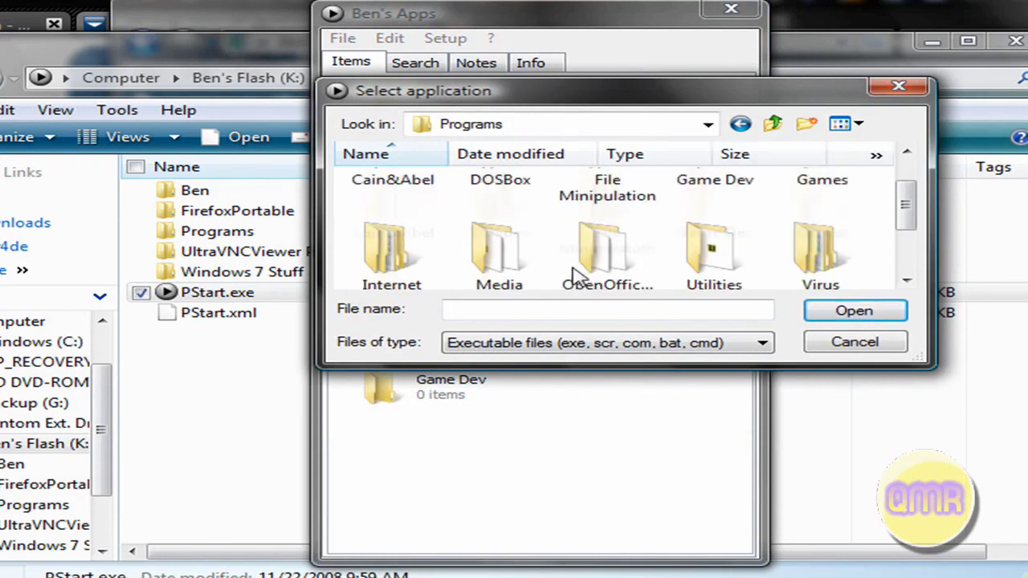
{"action": "left_click", "coordinate": [899, 86]}
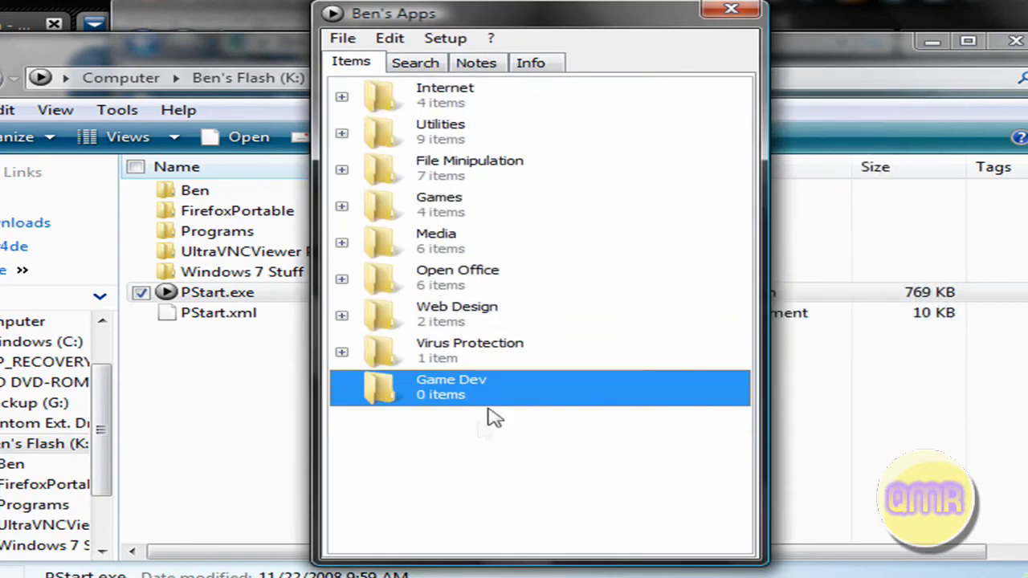
{"action": "key", "text": "Delete"}
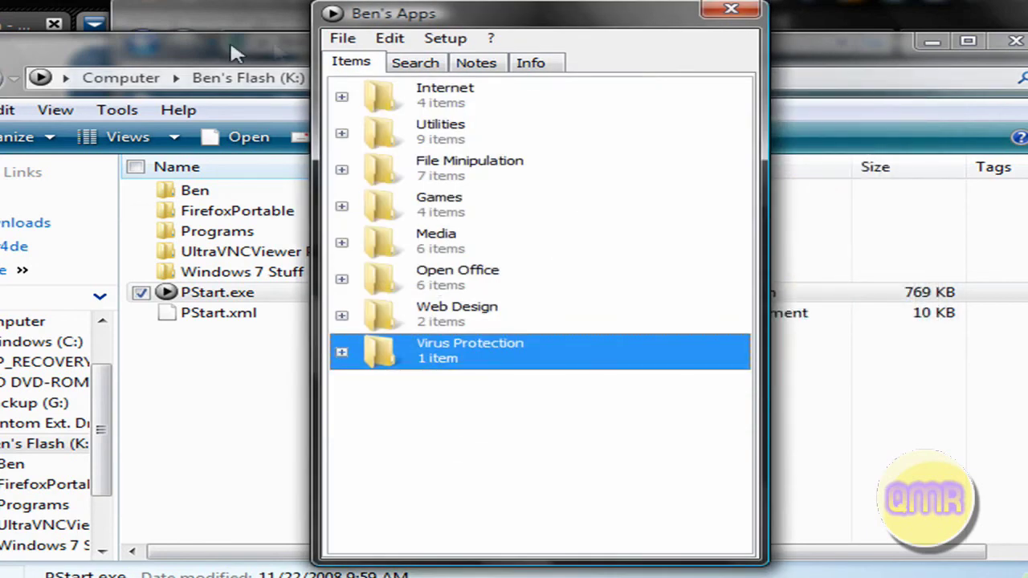
- Expand the Internet group in PStart and select the Chrome entry
{"action": "left_click", "coordinate": [342, 96]}
{"action": "left_click", "coordinate": [342, 97]}
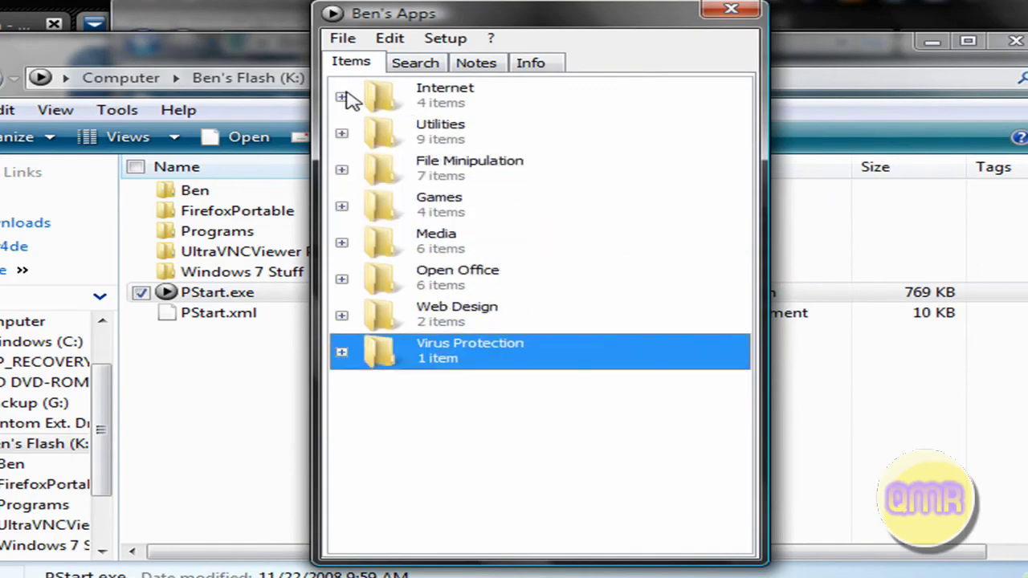
{"action": "left_click", "coordinate": [342, 96]}
{"action": "left_click", "coordinate": [469, 181]}
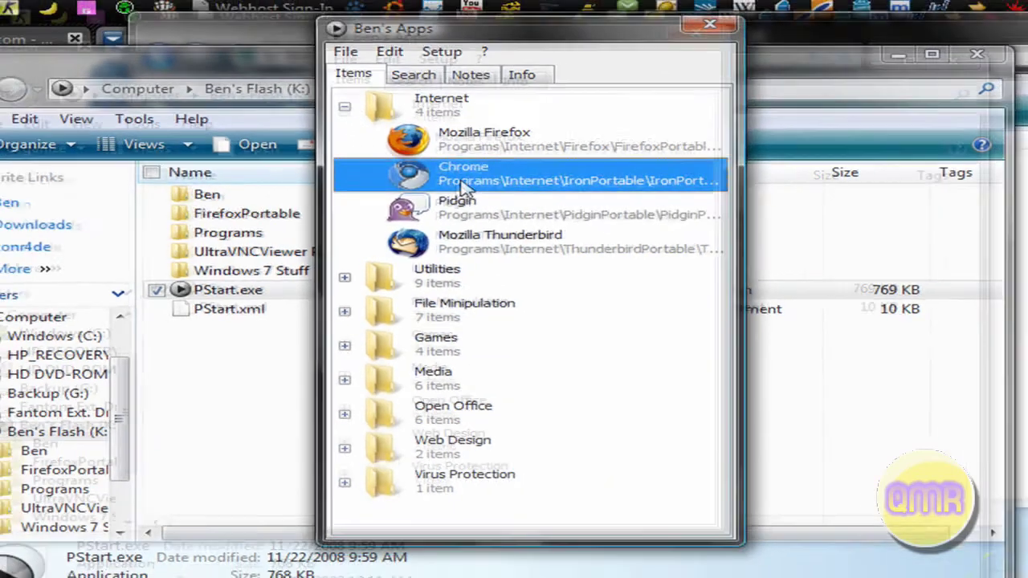